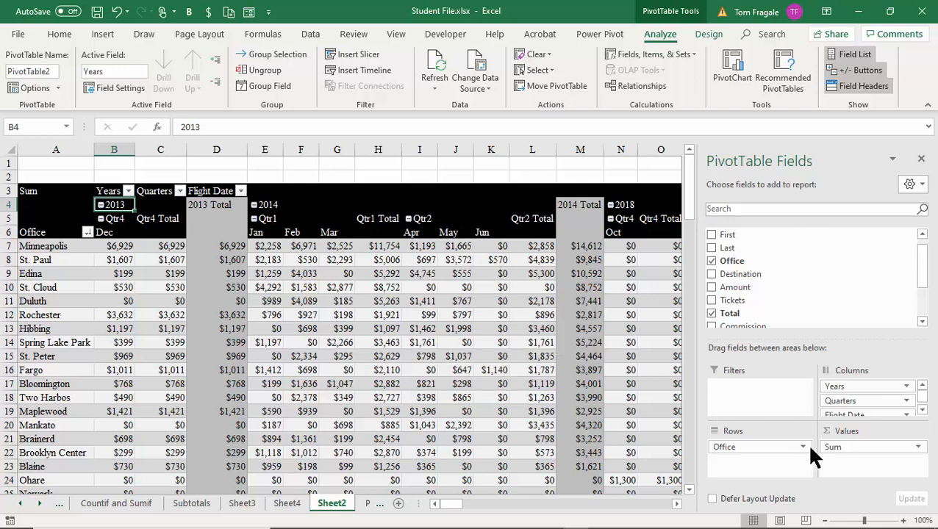
Step: Open and close the Sum value field options, then inspect St. Paul's February 2014 amount
left_click(919, 448)
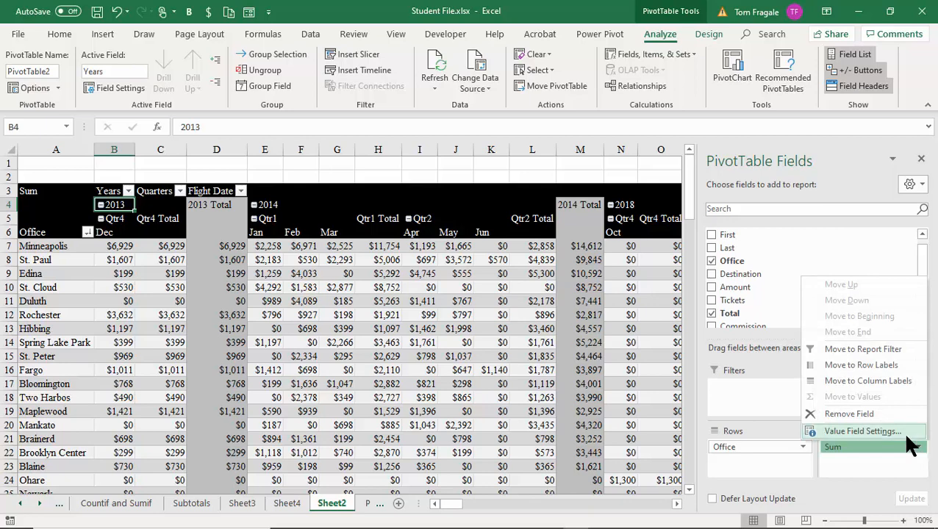
left_click(499, 356)
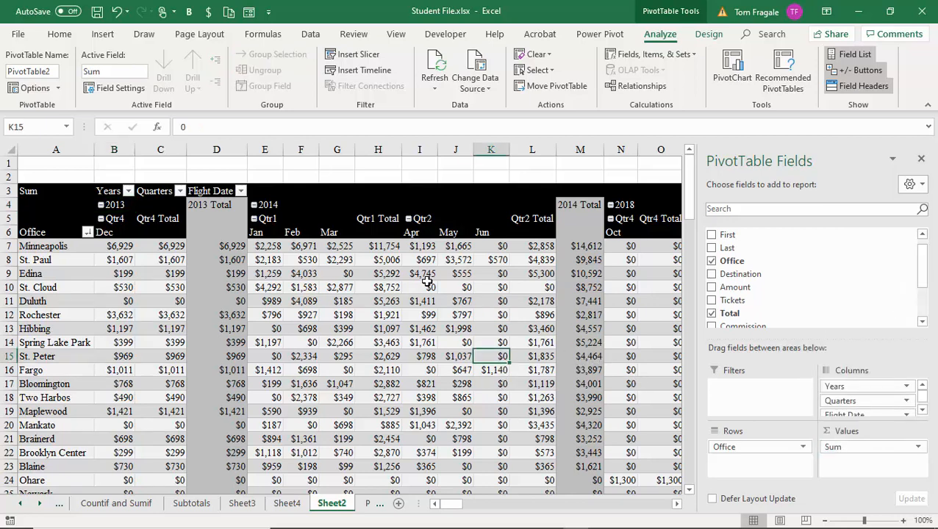
left_click(287, 262)
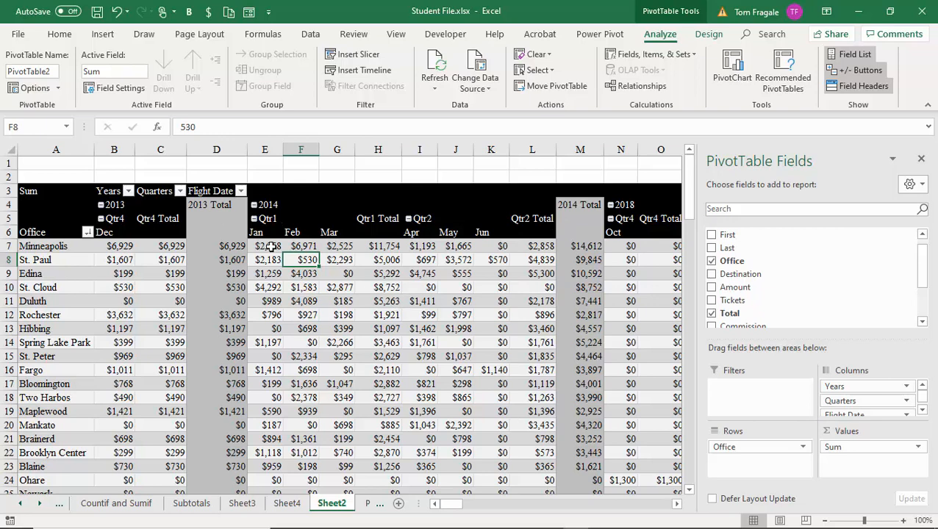
Step: Collapse the entire Years field from the 2013 heading so only yearly totals show
right_click(114, 205)
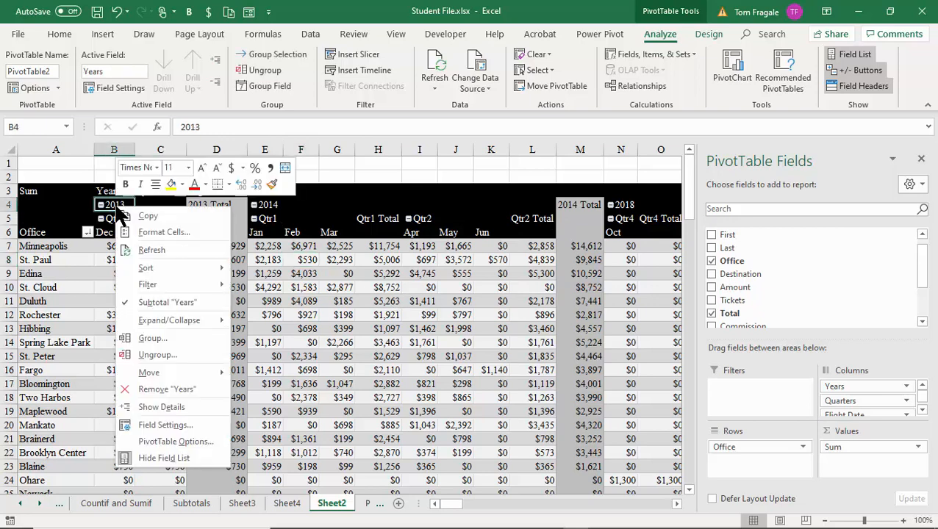
mouse_move(162, 320)
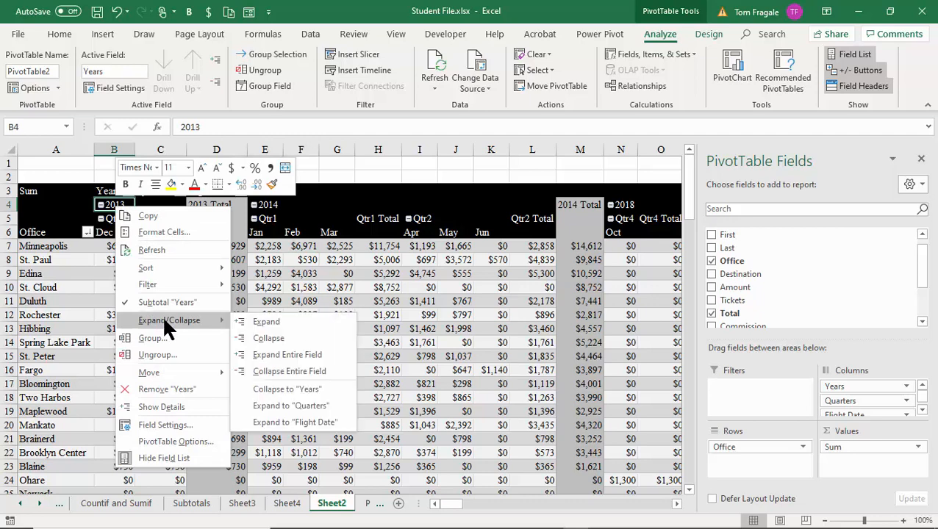
left_click(331, 371)
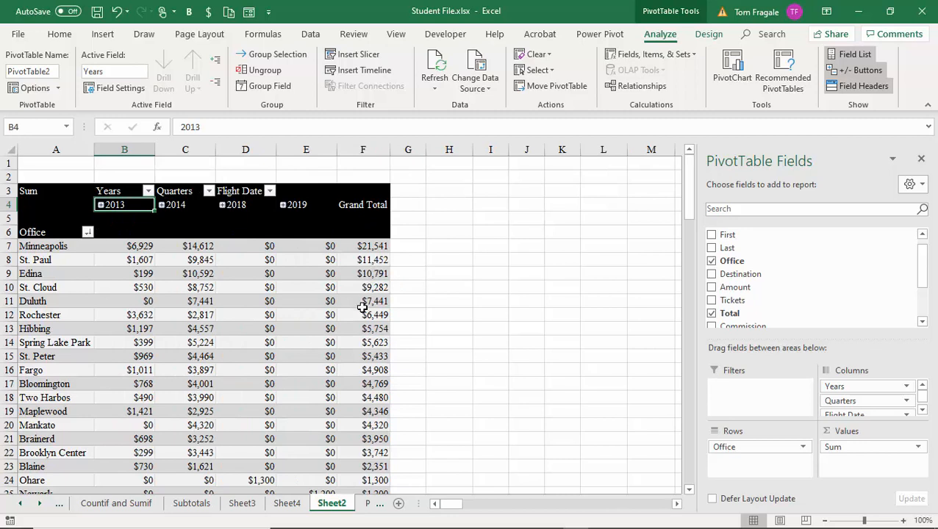
left_click(127, 296)
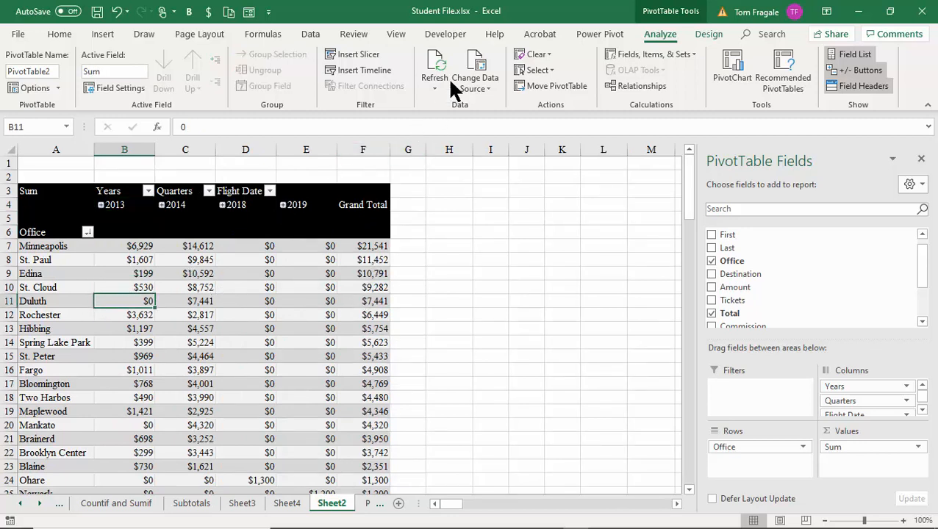
Step: Create a 'Sales Tax' calculated field with formula =Total*.07 and add it to the pivot
left_click(669, 59)
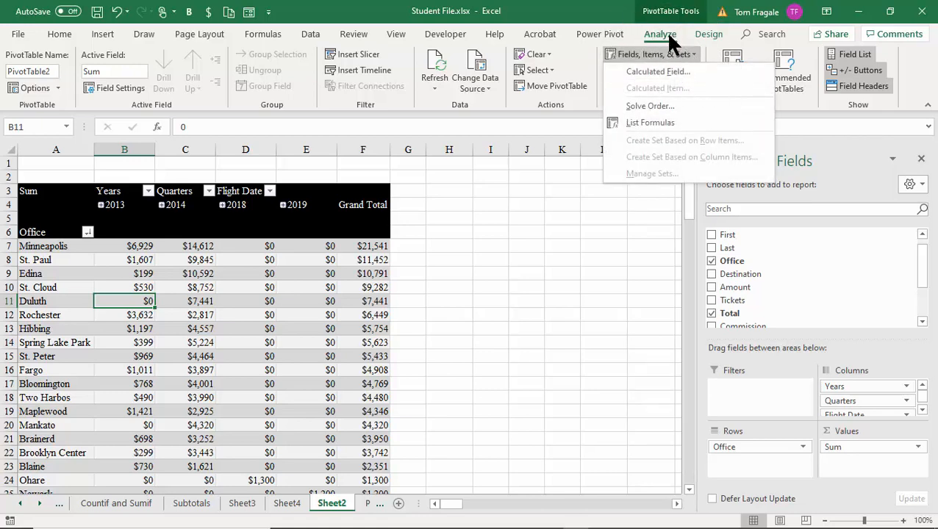
left_click(672, 73)
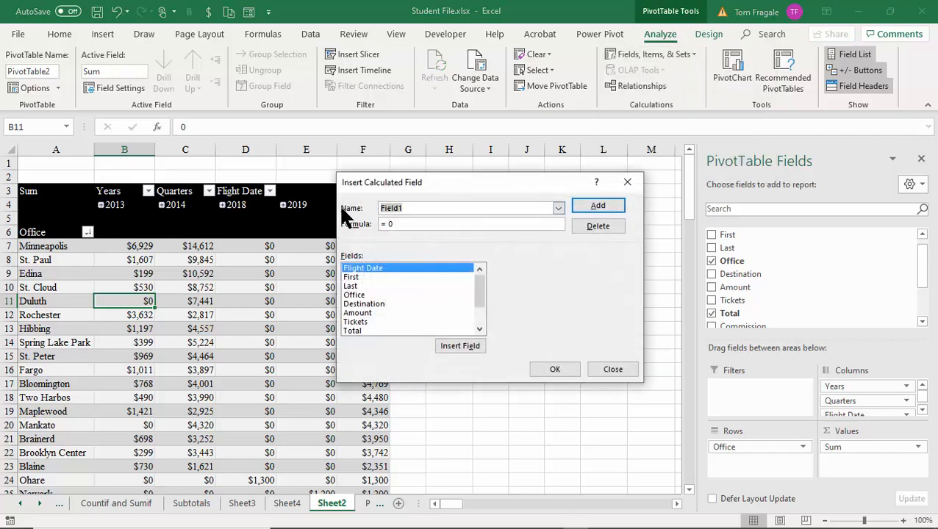
type("Sales tax")
key("BackSpace")
key("BackSpace")
key("BackSpace")
type("Tax")
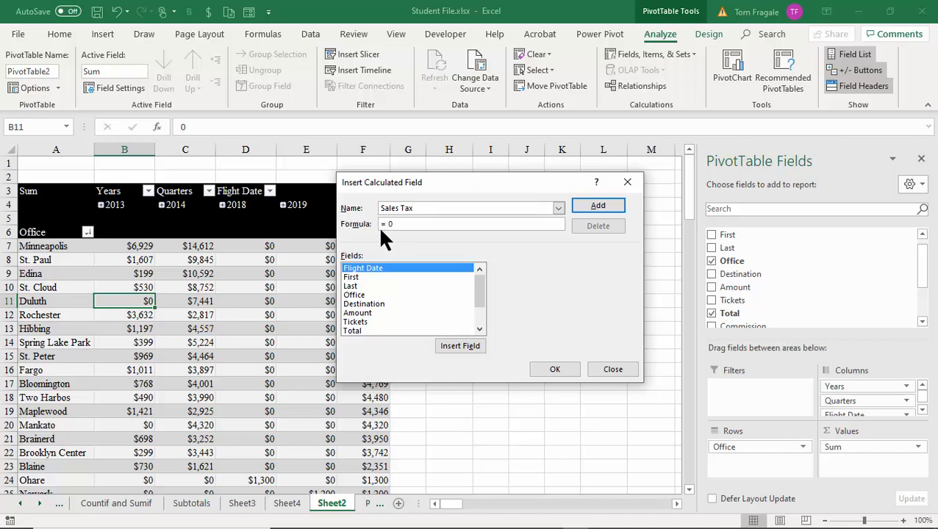
left_click(407, 225)
key("BackSpace")
double_click(352, 331)
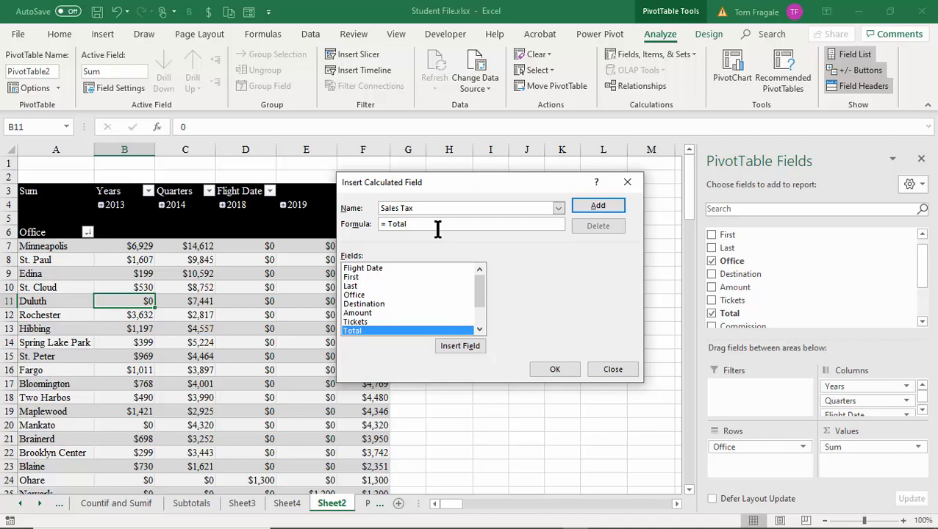
type("*.07")
left_click(551, 367)
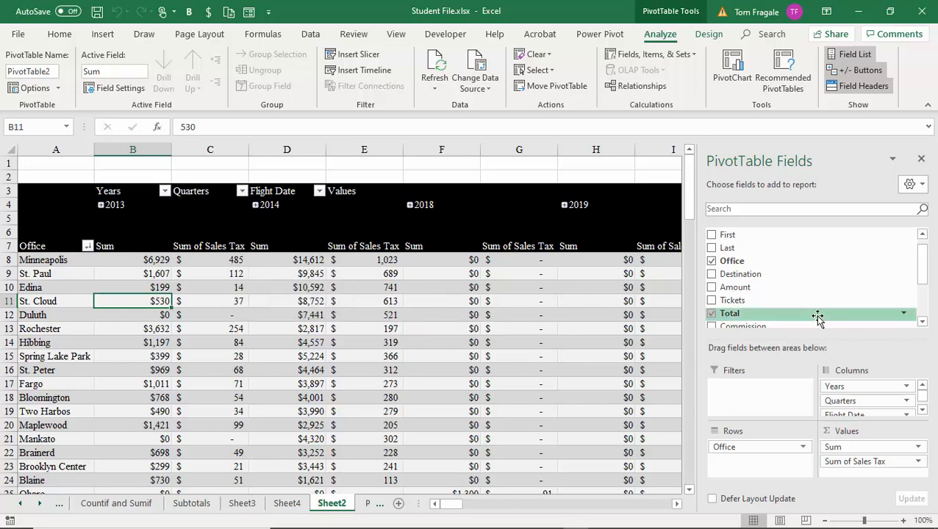
left_click_drag(922, 262, 843, 308)
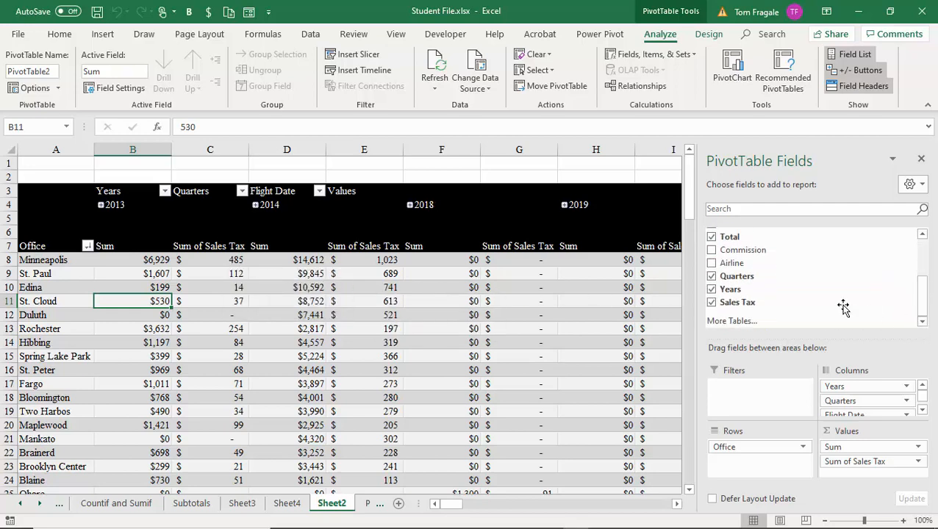
key("ctrl")
key("ctrl")
key("ctrl")
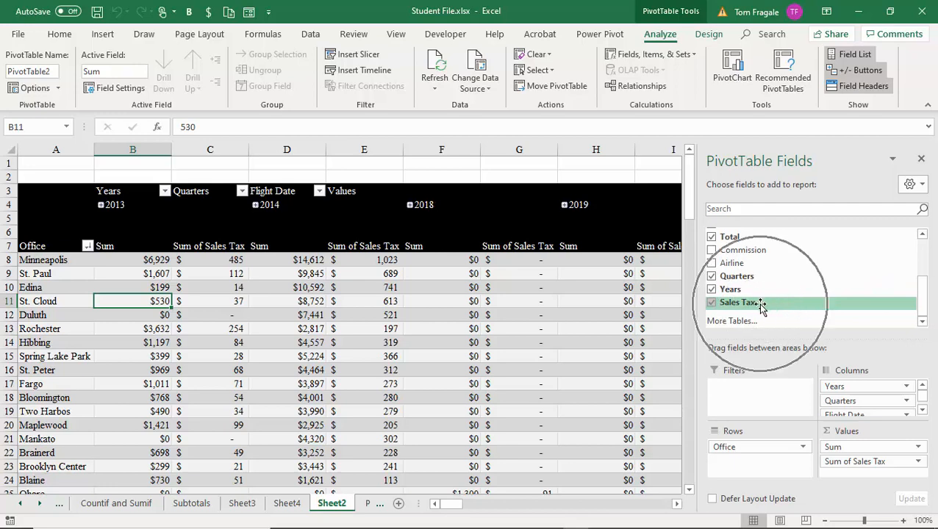
key("ctrl")
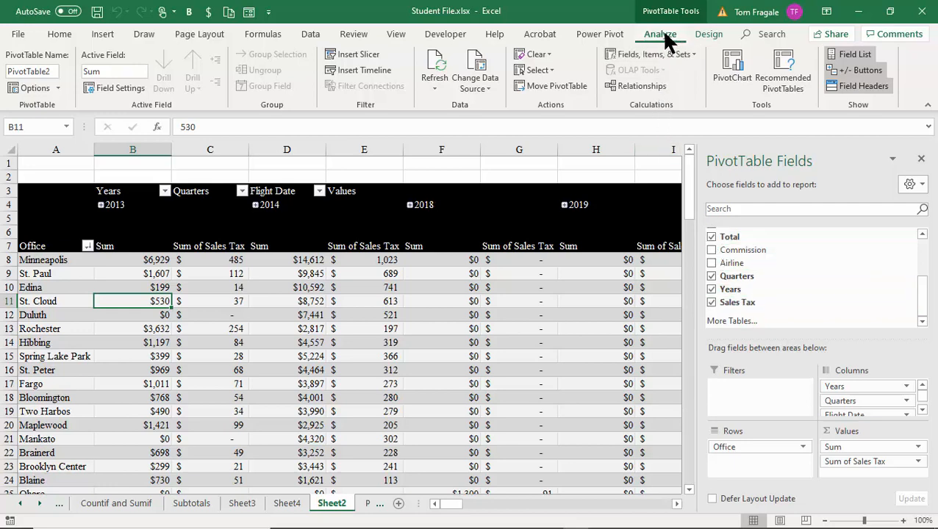
Step: Start a 'Line Total' calculated field with formula =Total+'Sales Tax'
key("ctrl")
key("ctrl")
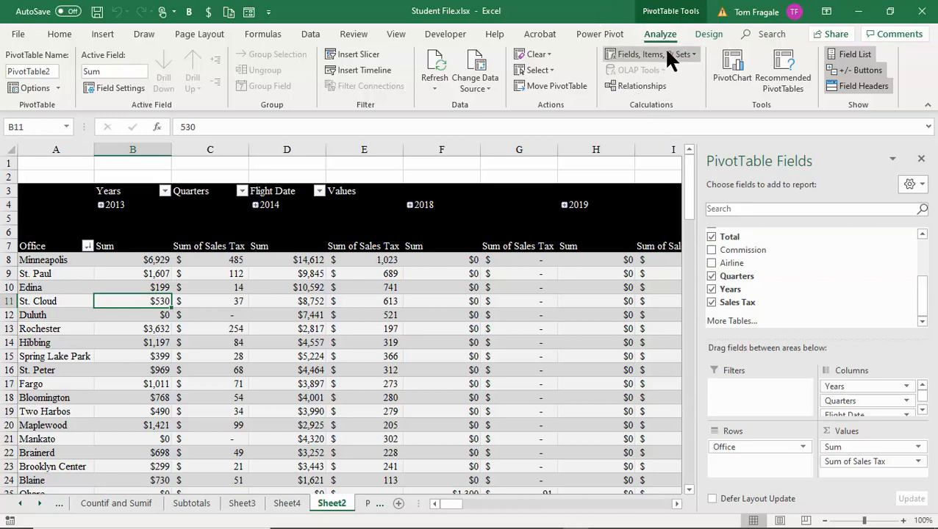
key("ctrl")
left_click(667, 53)
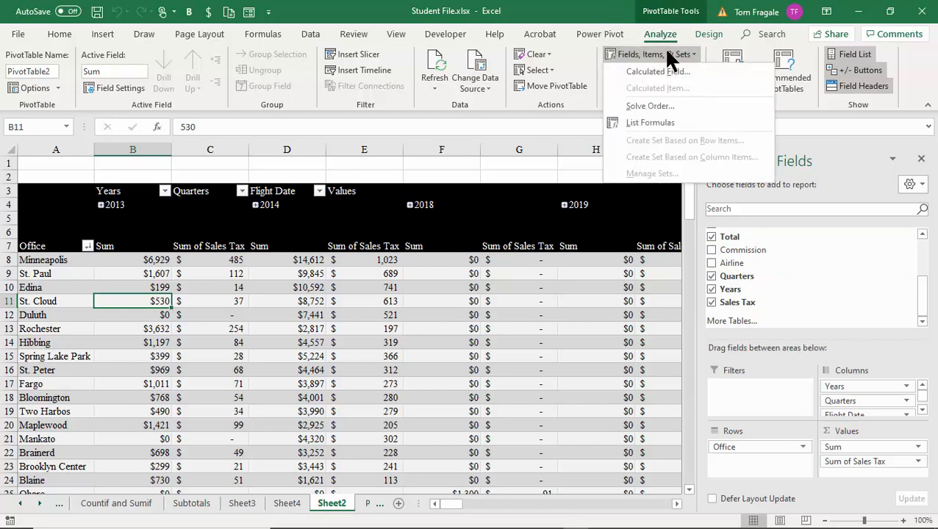
key("ctrl")
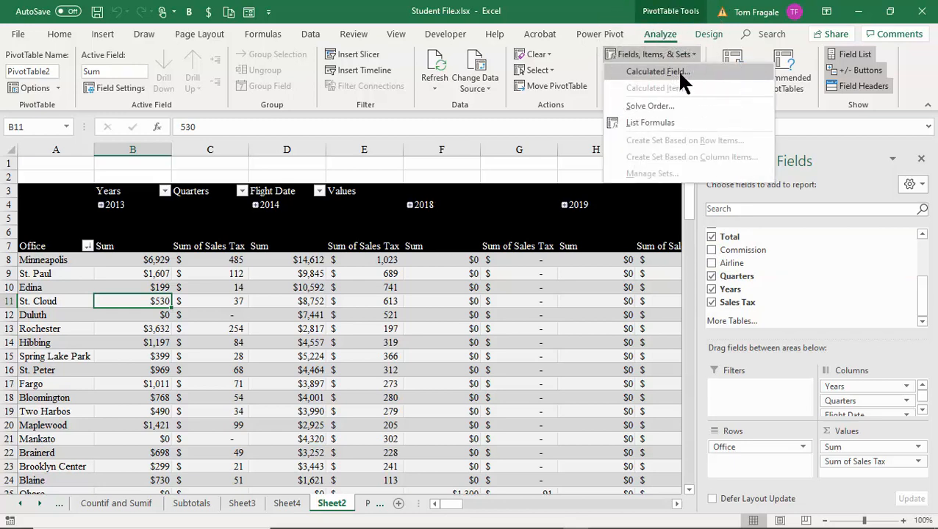
left_click(680, 76)
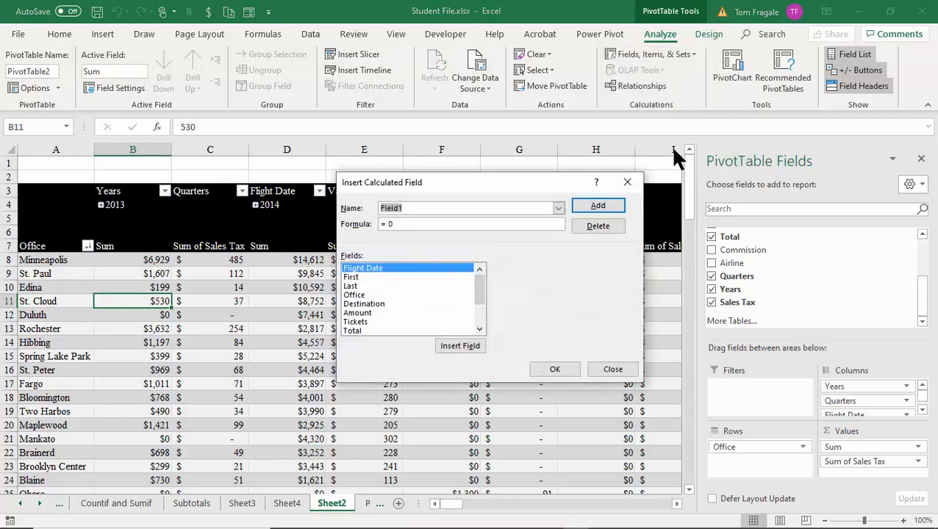
type("Line Total")
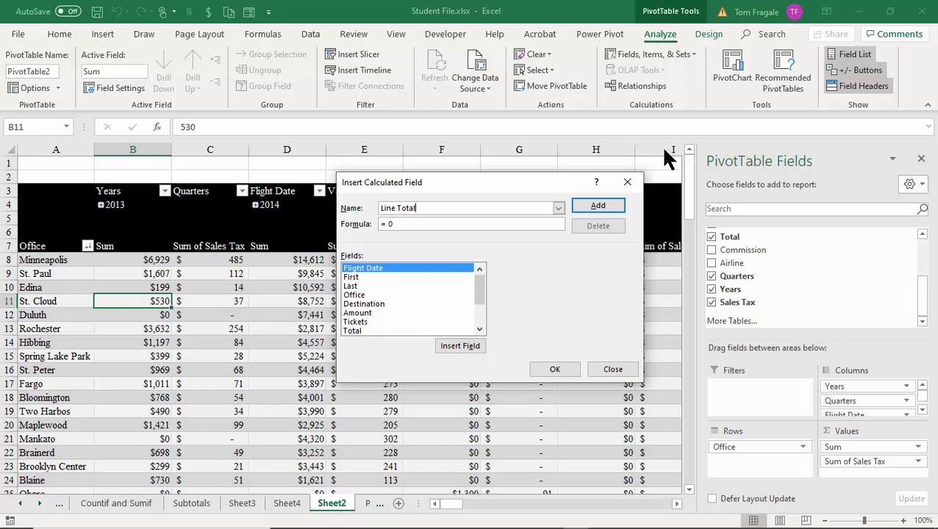
left_click(430, 225)
key("BackSpace")
left_click(350, 329)
double_click(350, 329)
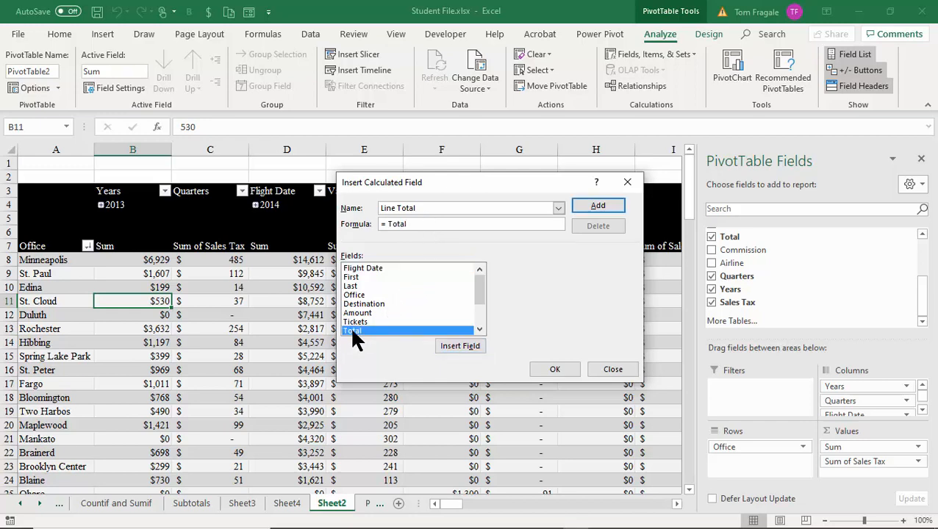
type("+")
left_click_drag(474, 285, 445, 322)
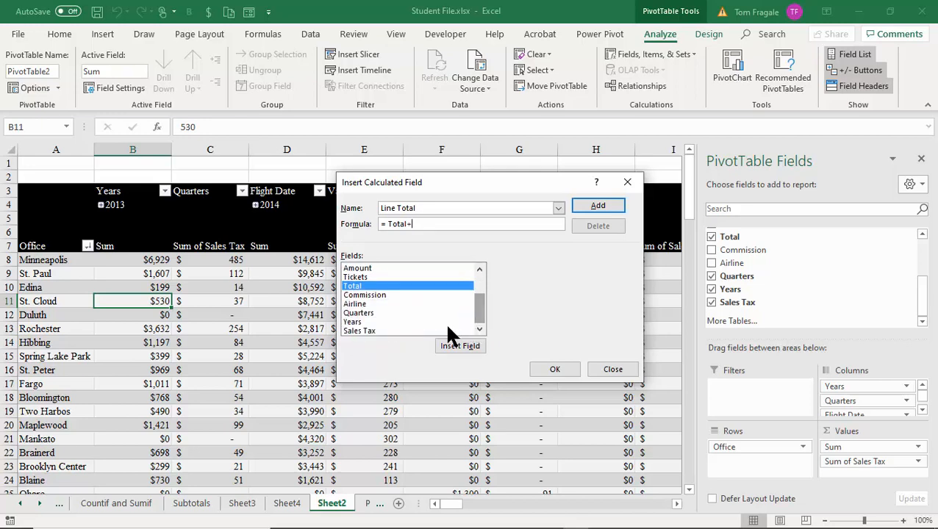
double_click(368, 330)
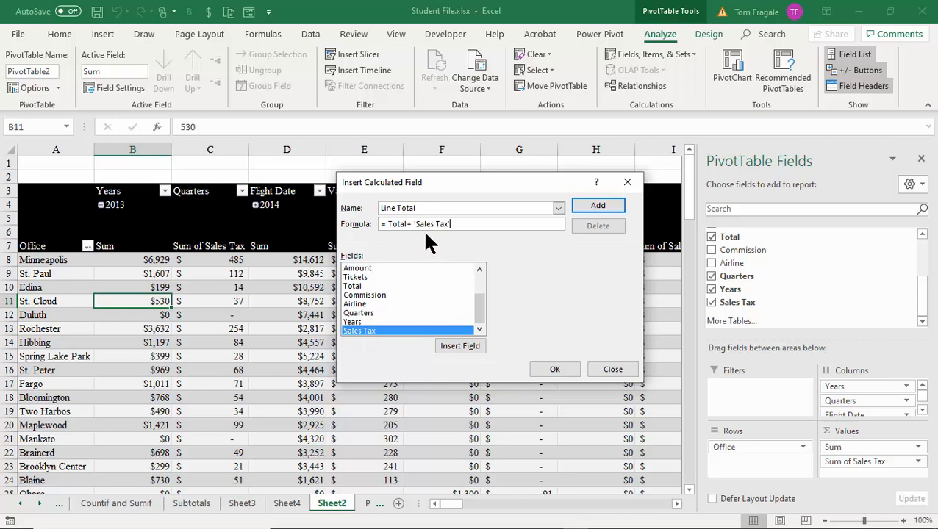
left_click(550, 371)
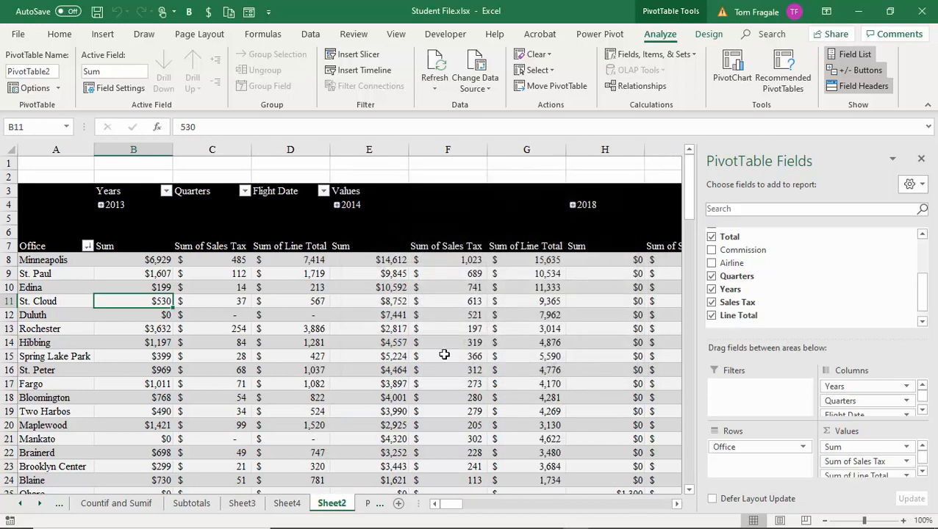
left_click(304, 264)
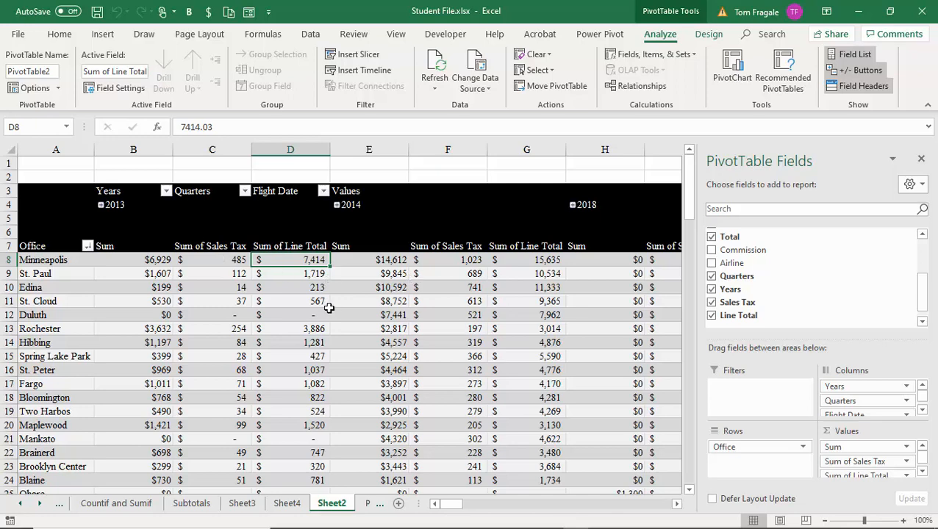
left_click(160, 259)
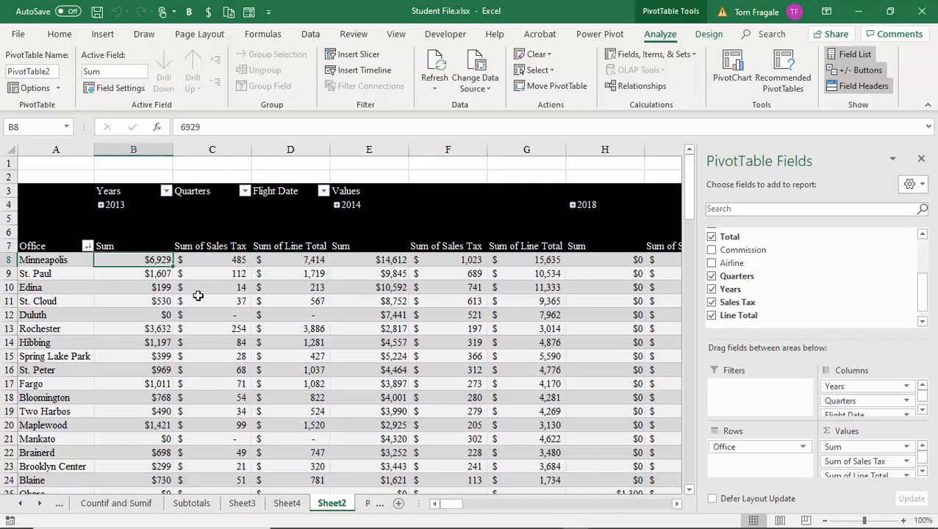
left_click(156, 275)
left_click(220, 272)
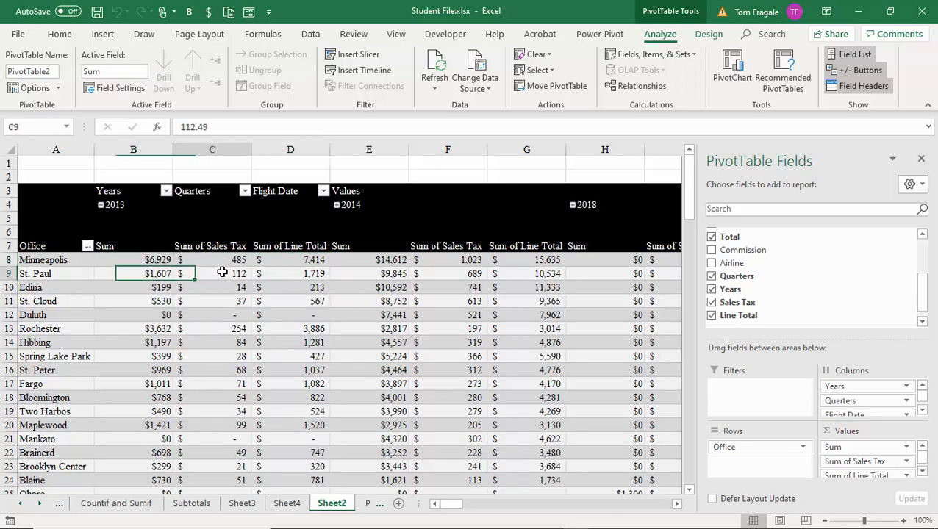
left_click(304, 272)
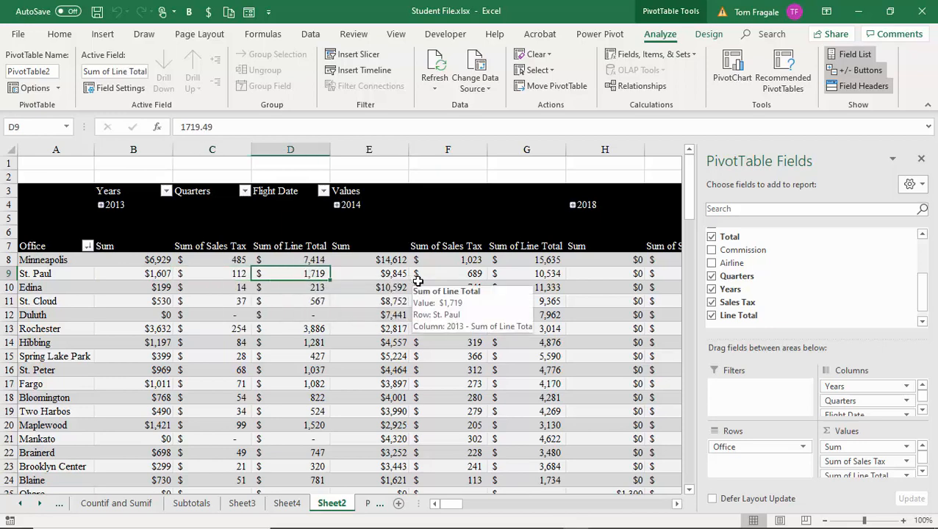
left_click(162, 288)
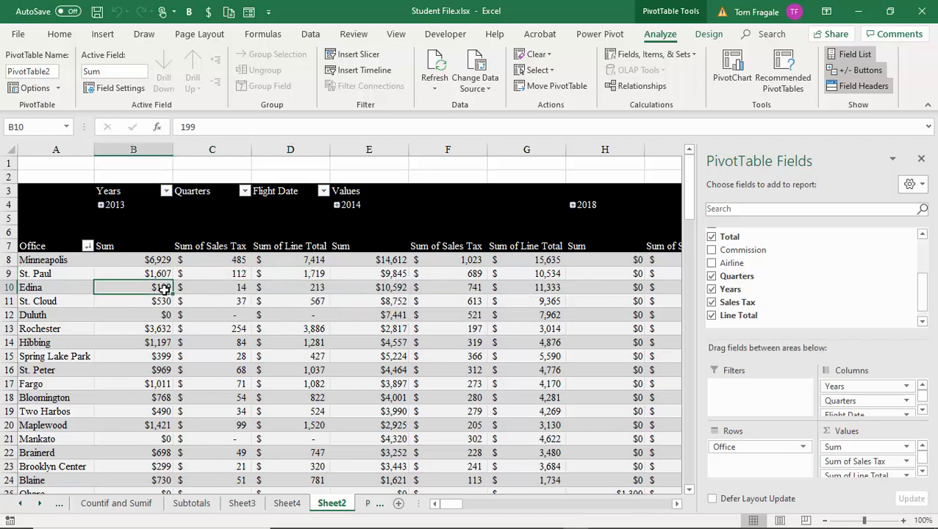
left_click(232, 297)
left_click(305, 286)
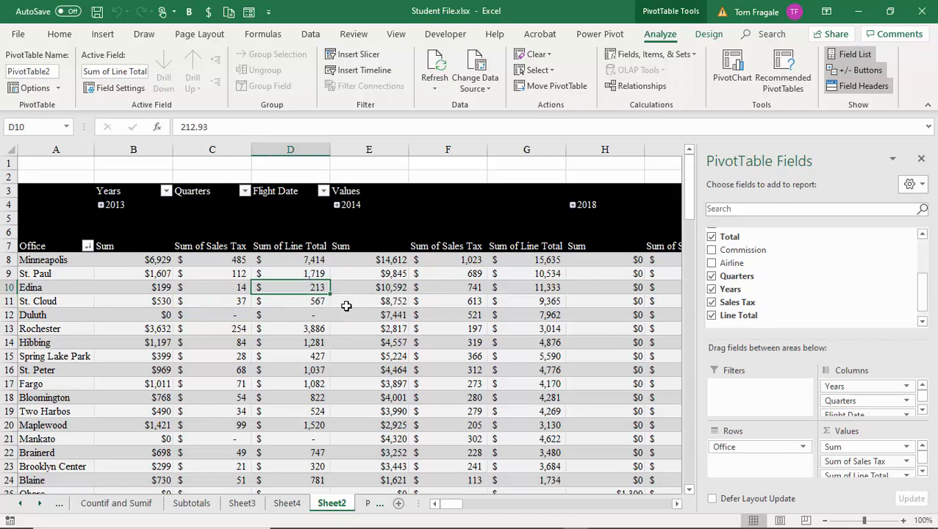
mouse_move(597, 335)
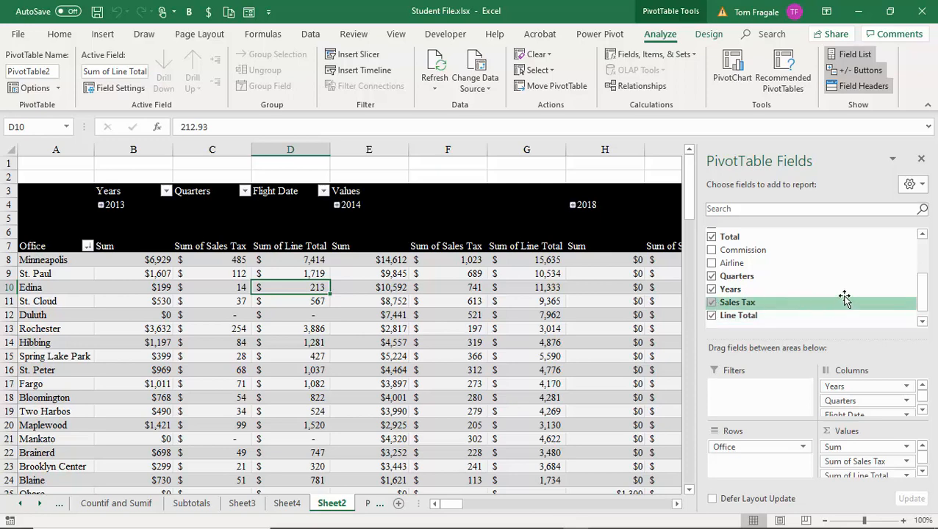
Step: Uncheck Sales Tax and Line Total, leaving one Sum column per year
left_click(712, 302)
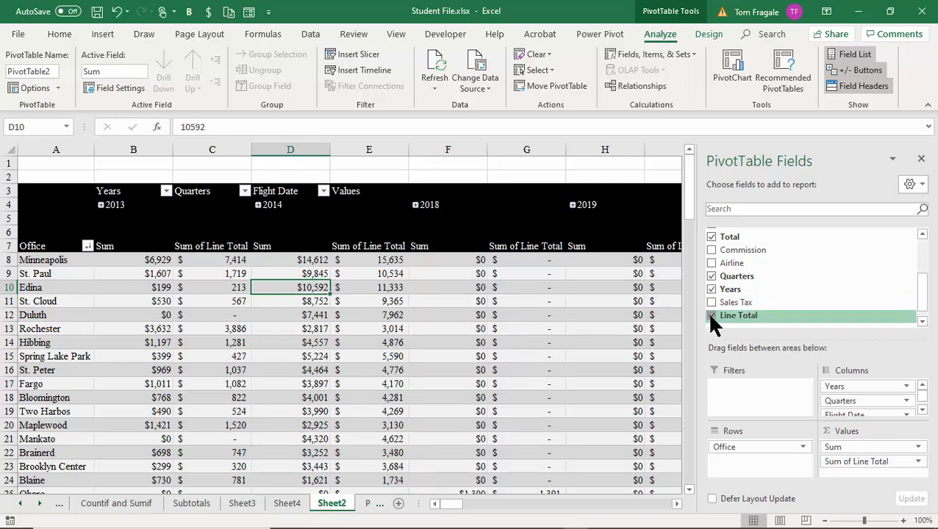
left_click(711, 316)
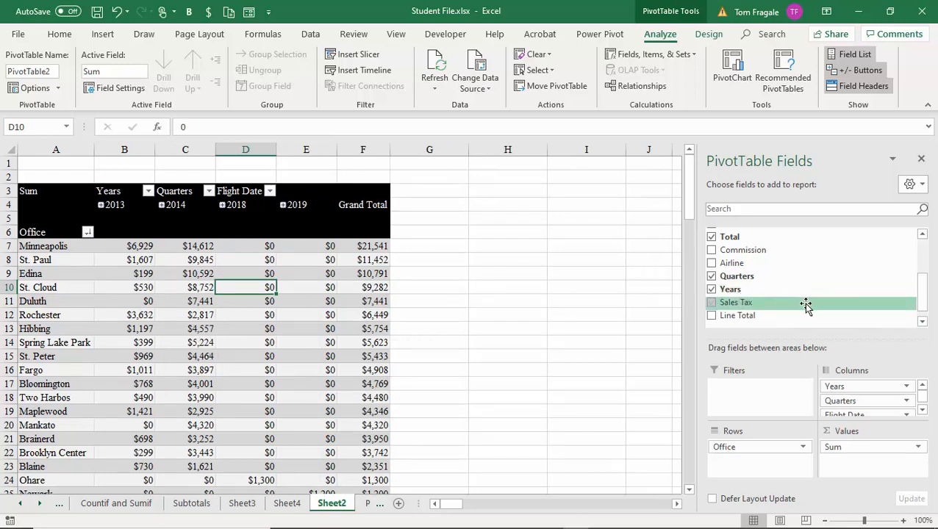
right_click(311, 353)
key("Escape")
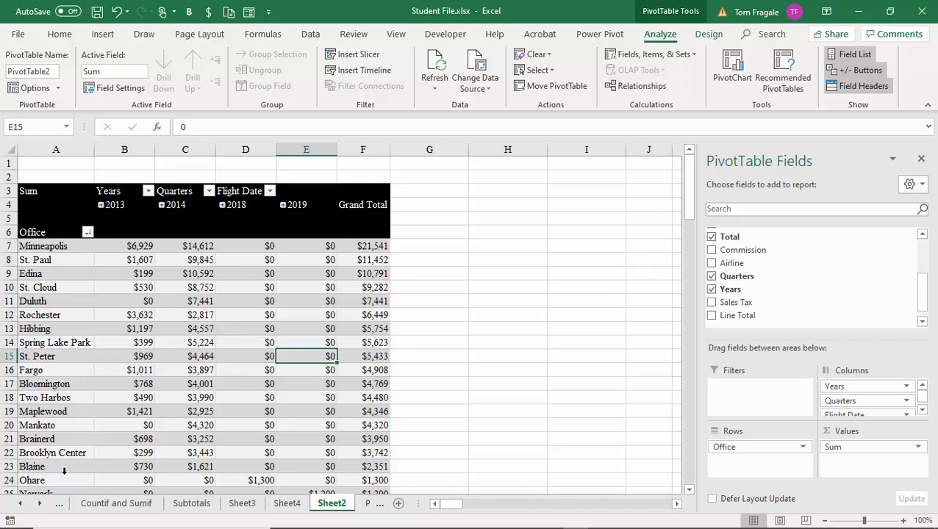
Step: On the Pivot Table Data sheet, replace the Ohare entries in D2 and D3 with PHL
left_click(39, 504)
left_click(39, 504)
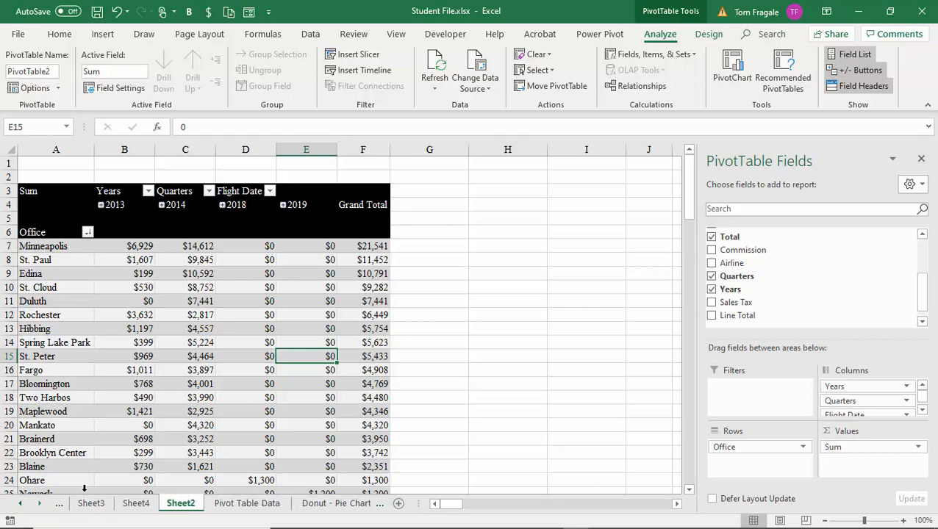
left_click(250, 503)
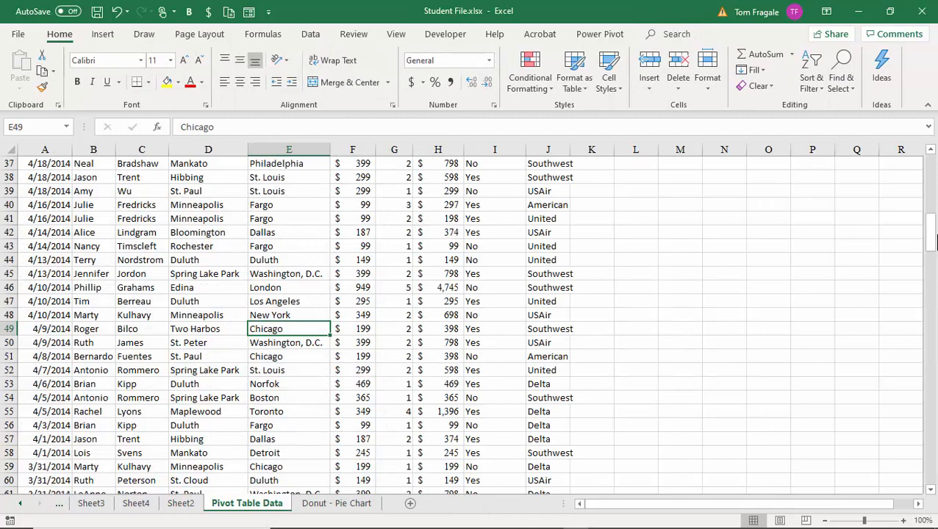
left_click_drag(930, 236, 930, 174)
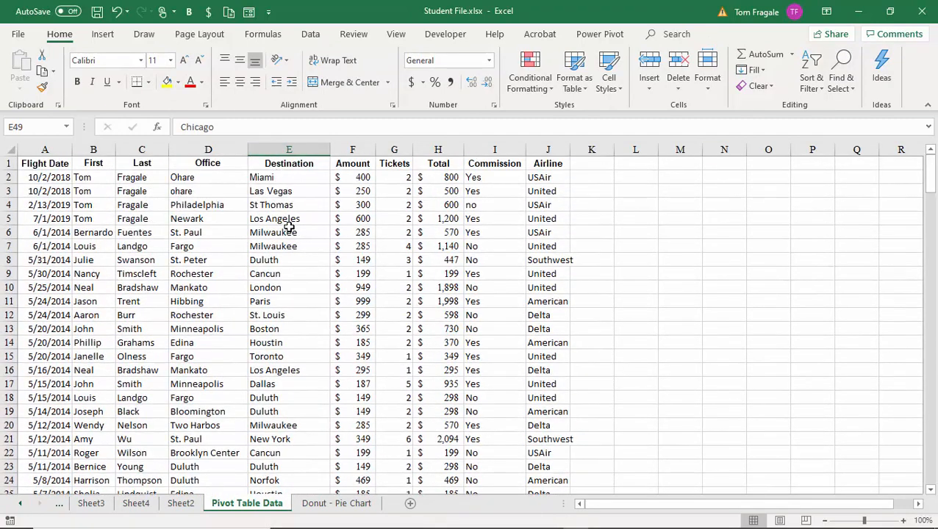
left_click(200, 177)
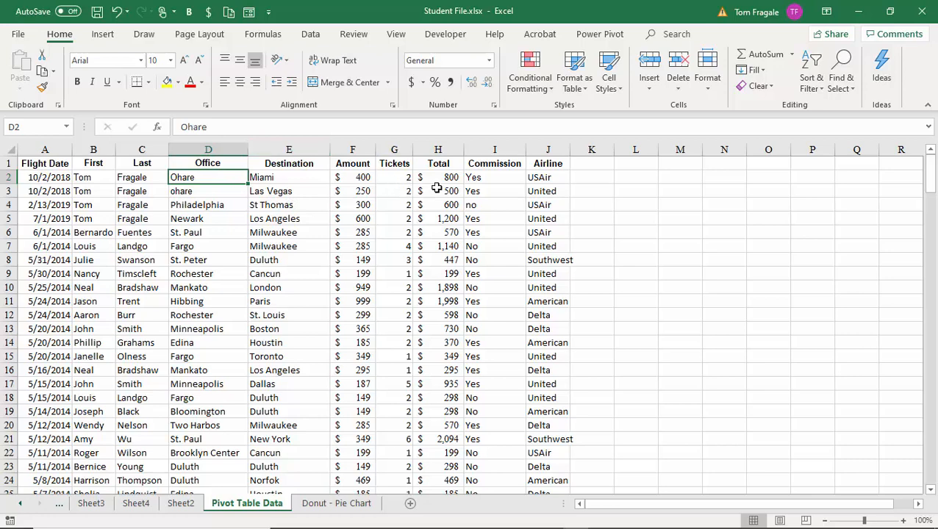
type("PHL")
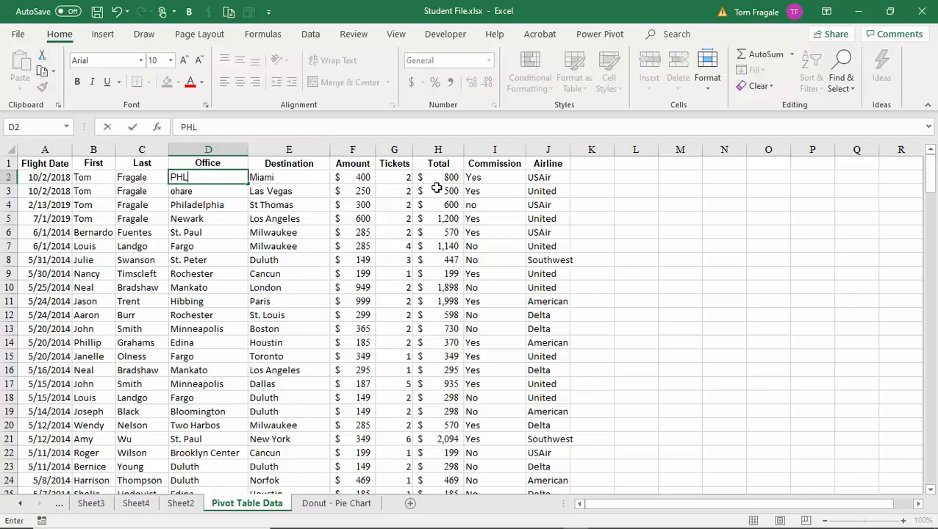
key("Return")
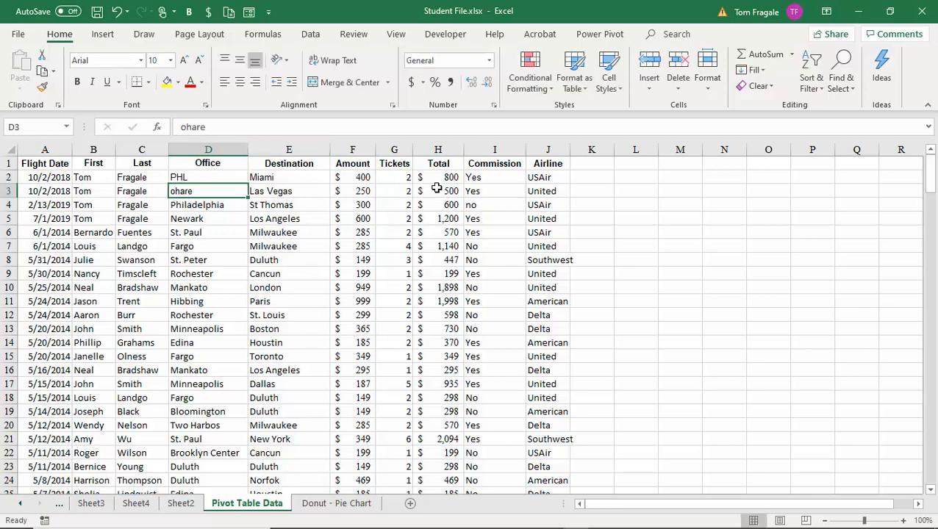
type("PHL")
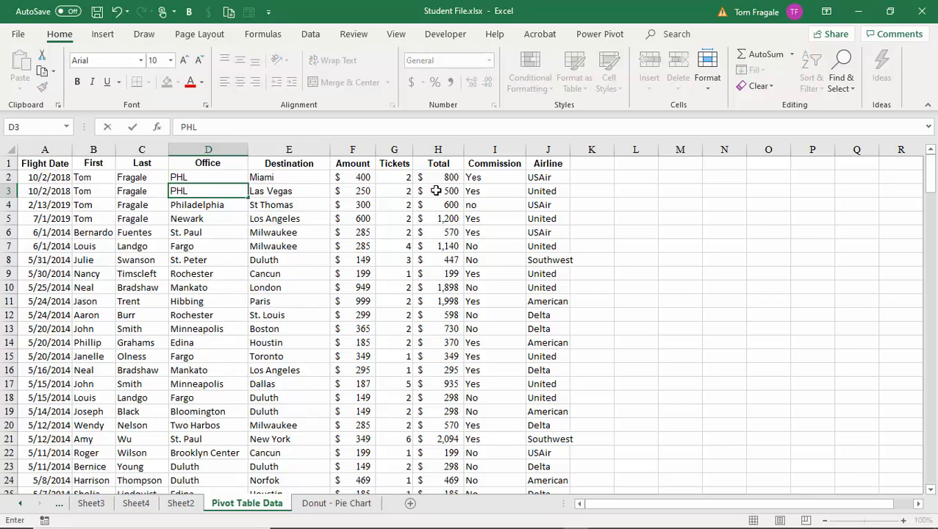
left_click(234, 272)
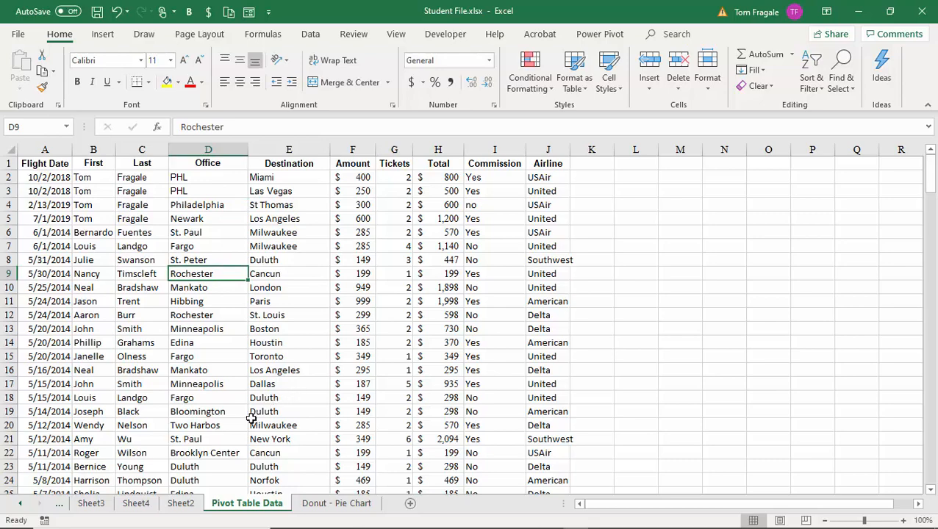
Step: Refresh the Sheet2 pivot table so a PHL office row appears with $1,300 in 2018
left_click(181, 504)
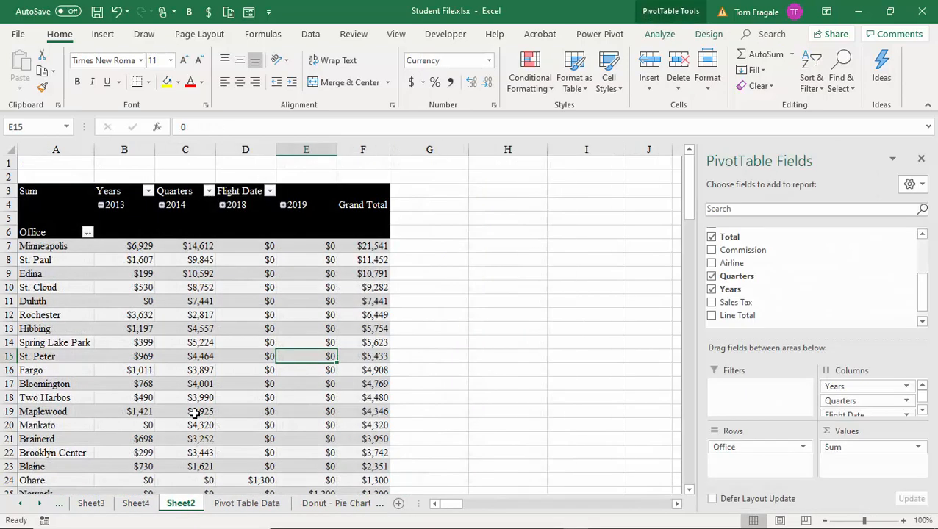
scroll(192, 414, "down", 1)
scroll(192, 413, "down", 2)
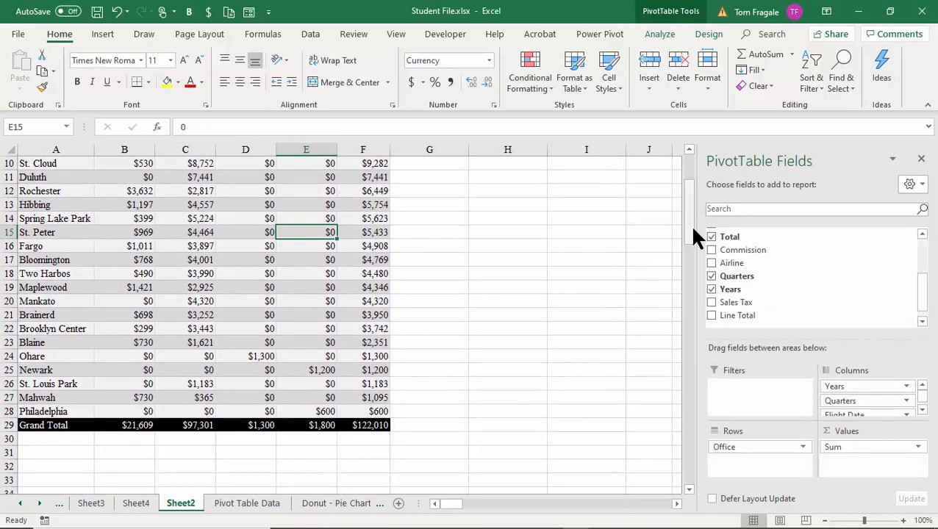
left_click_drag(693, 229, 697, 173)
left_click(334, 289)
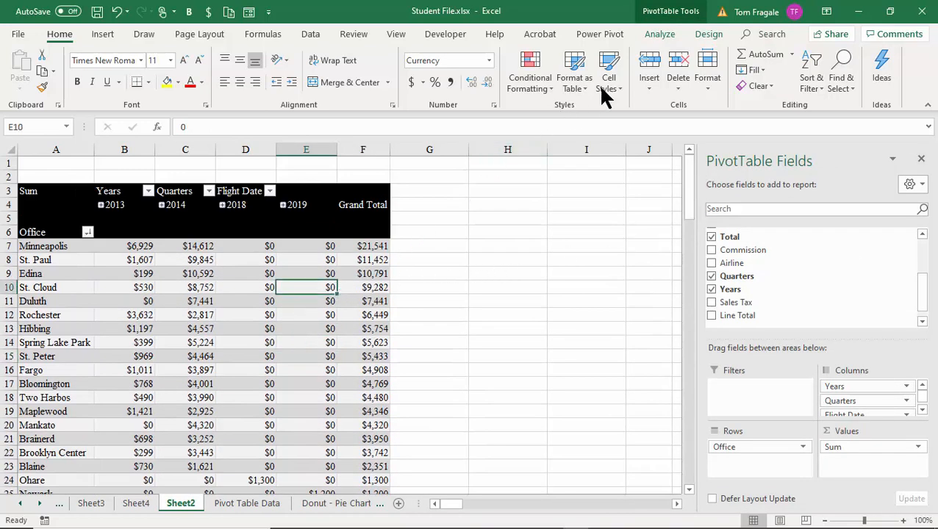
left_click(662, 41)
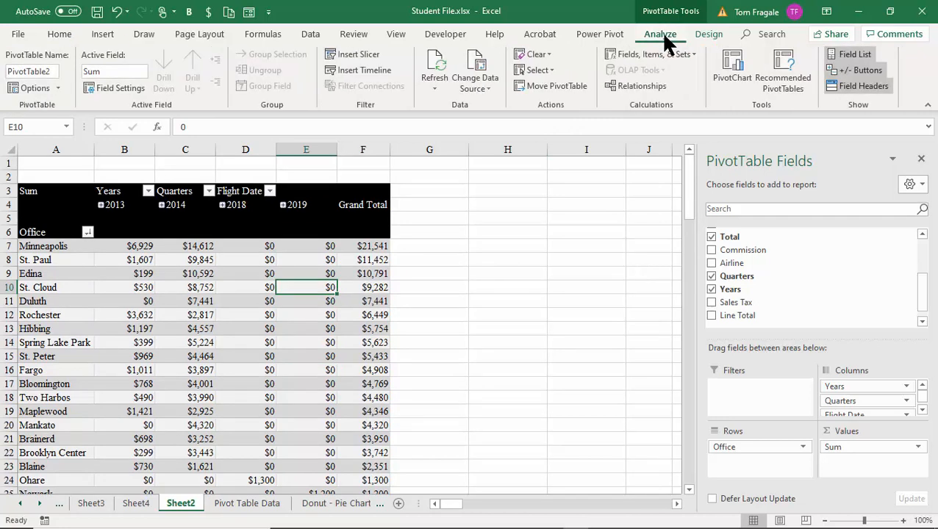
left_click(438, 70)
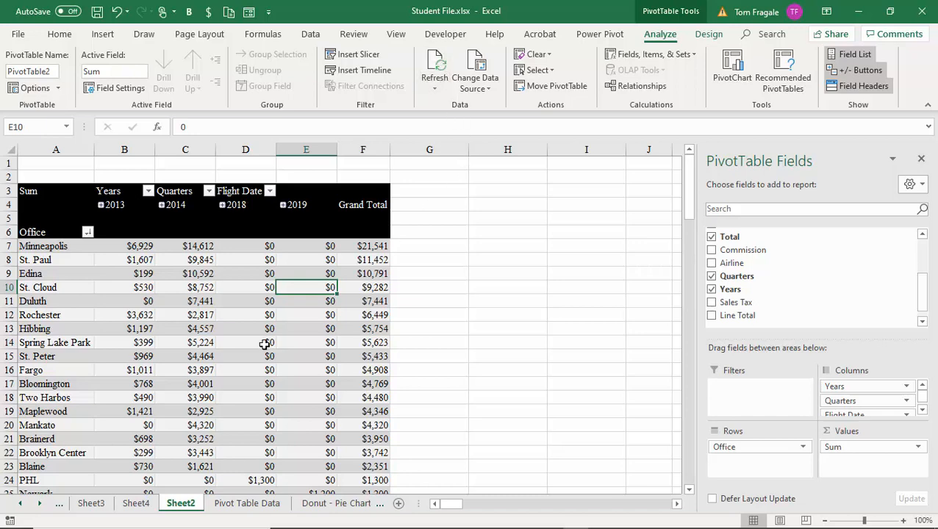
mouse_move(687, 178)
left_mouse_down()
mouse_move(688, 196)
mouse_move(700, 184)
left_mouse_up()
Step: Sort the Office rows A to Z, check the PHL and Mankato values, and refresh
left_click(89, 233)
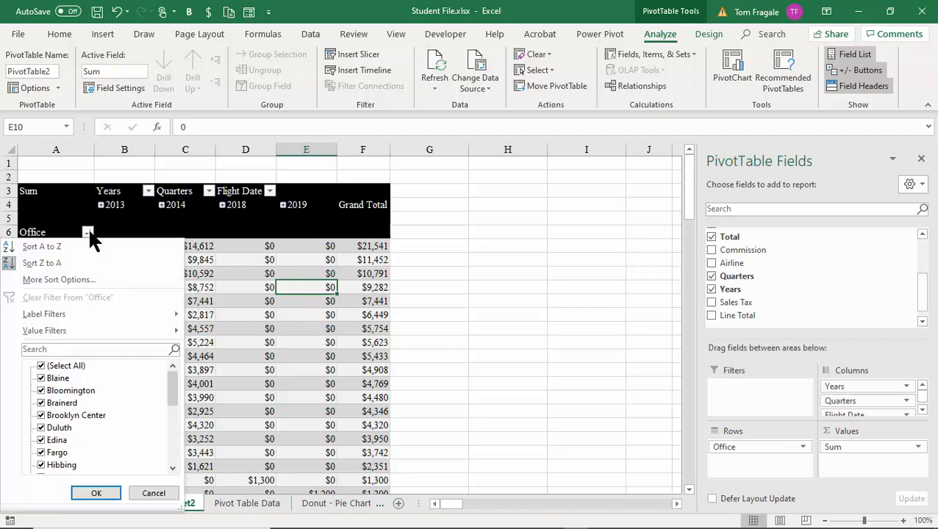
left_click(46, 247)
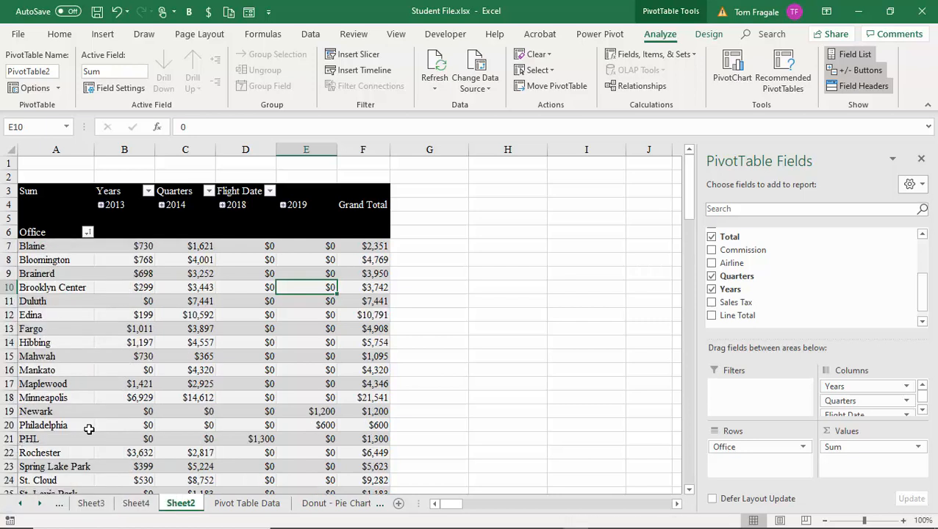
left_click(41, 438)
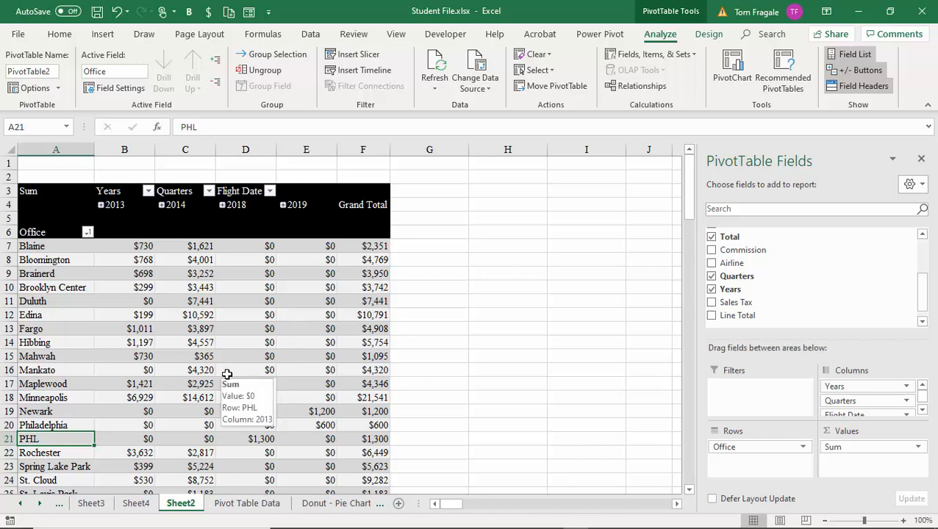
left_click(174, 368)
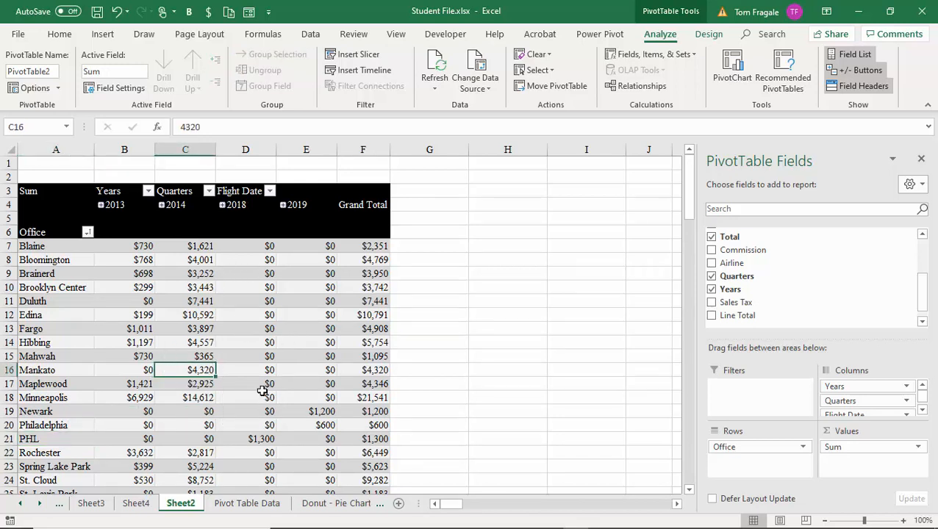
left_click(439, 63)
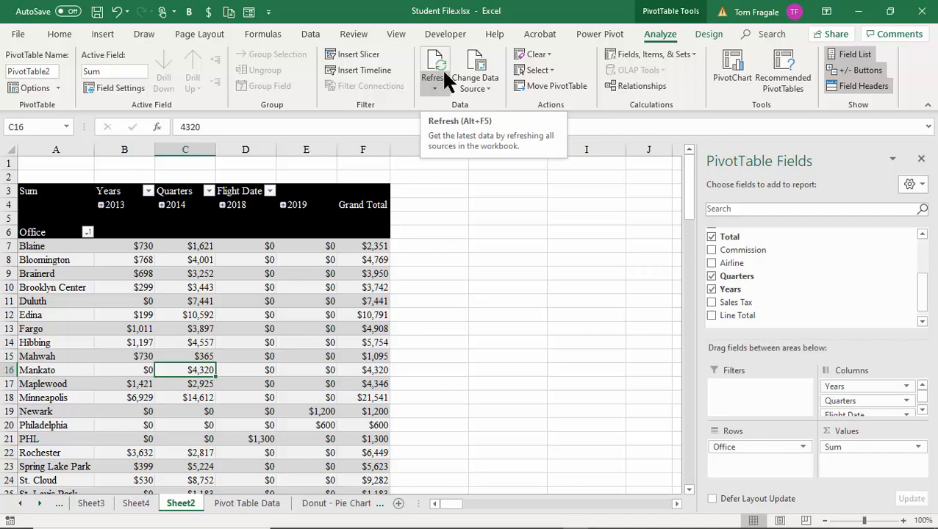
left_click(478, 70)
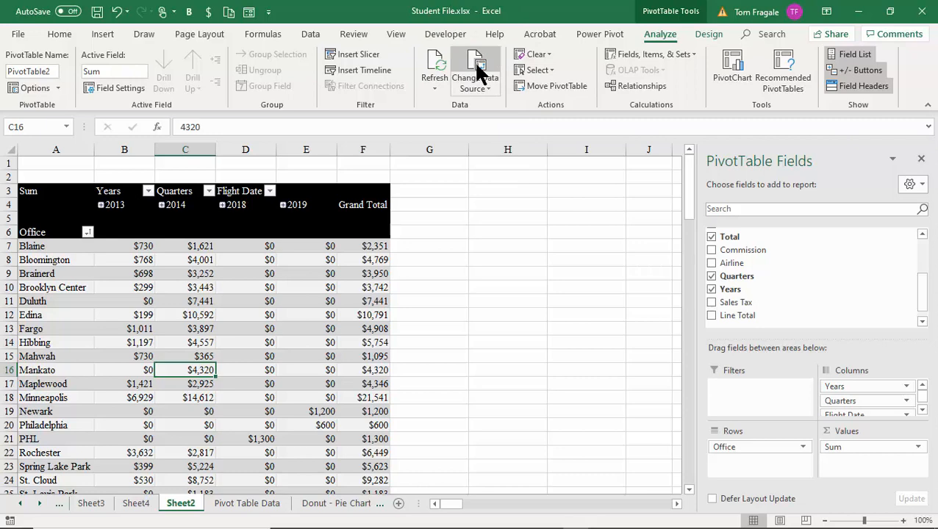
left_click(477, 71)
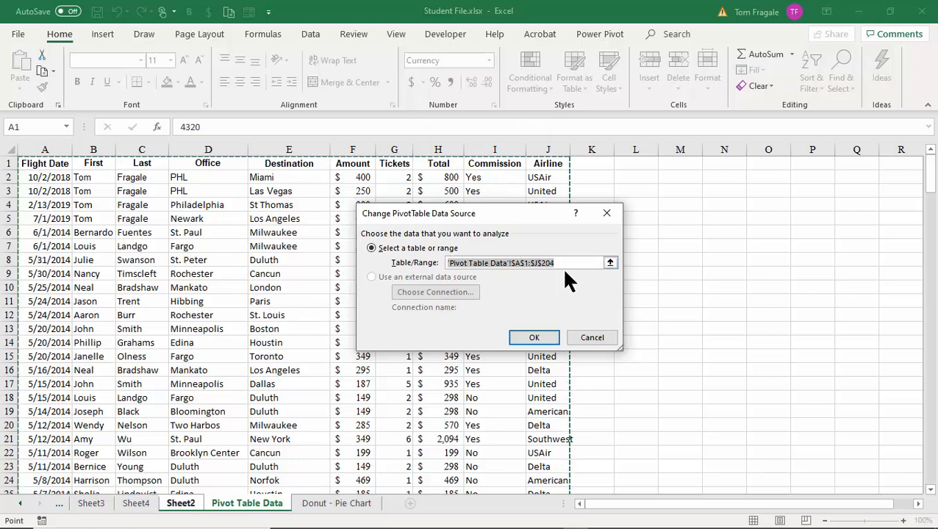
left_click(595, 337)
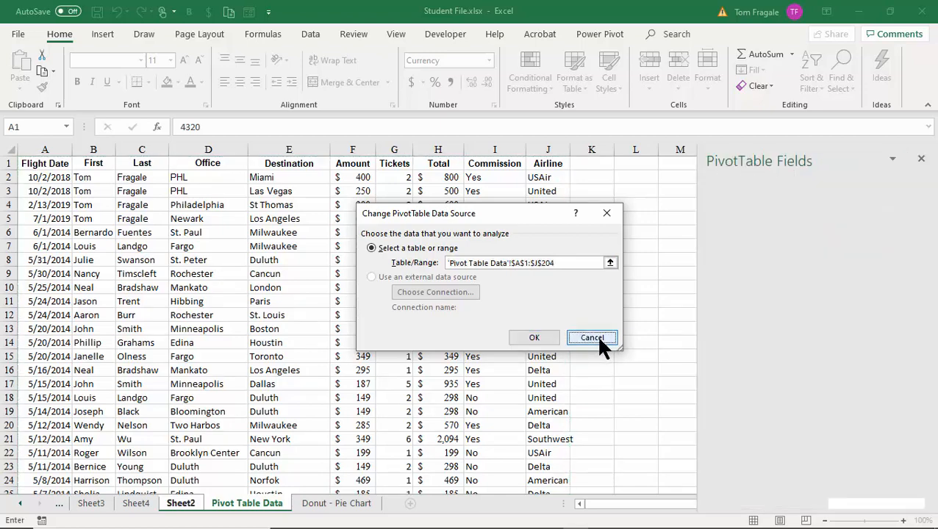
Step: In row 205, enter date 5/10/2020, the traveller's first and last name, and office PHL
left_click(240, 506)
scroll(224, 395, "down", 19)
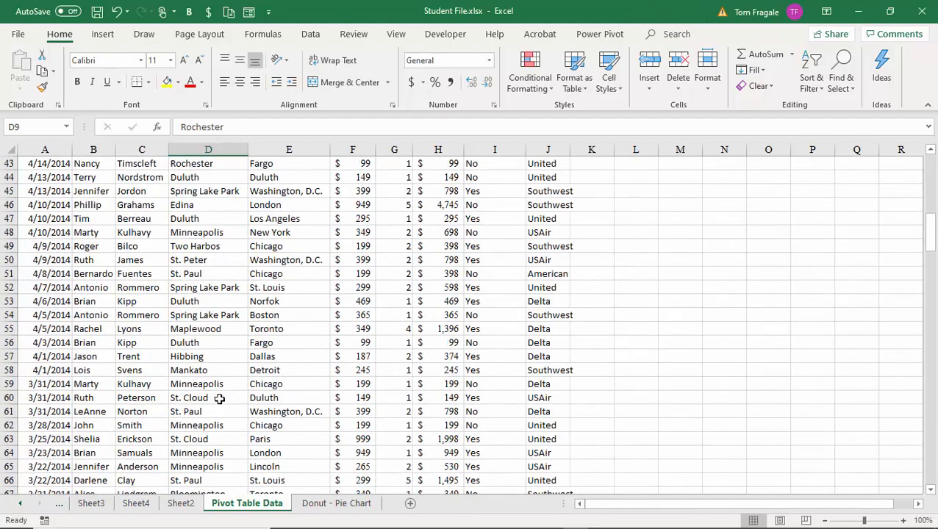
scroll(218, 398, "down", 20)
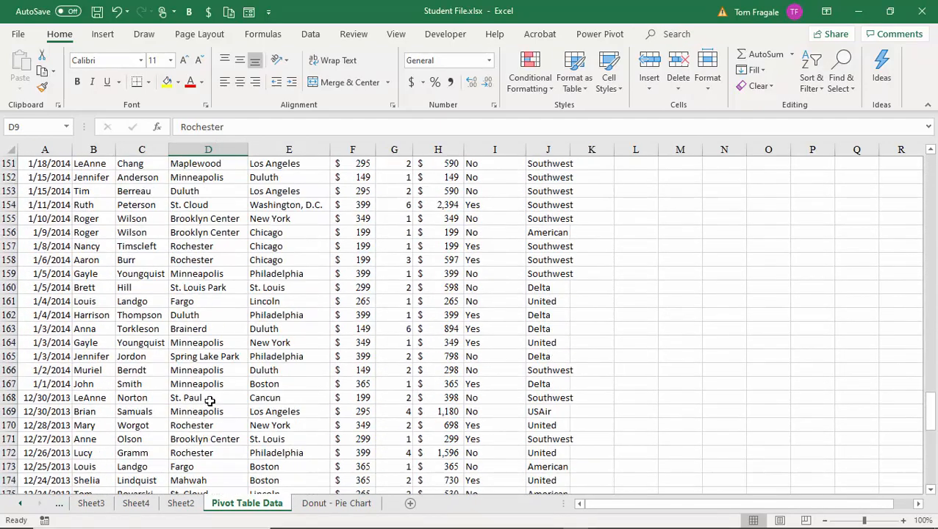
scroll(201, 402, "down", 9)
scroll(174, 316, "up", 3)
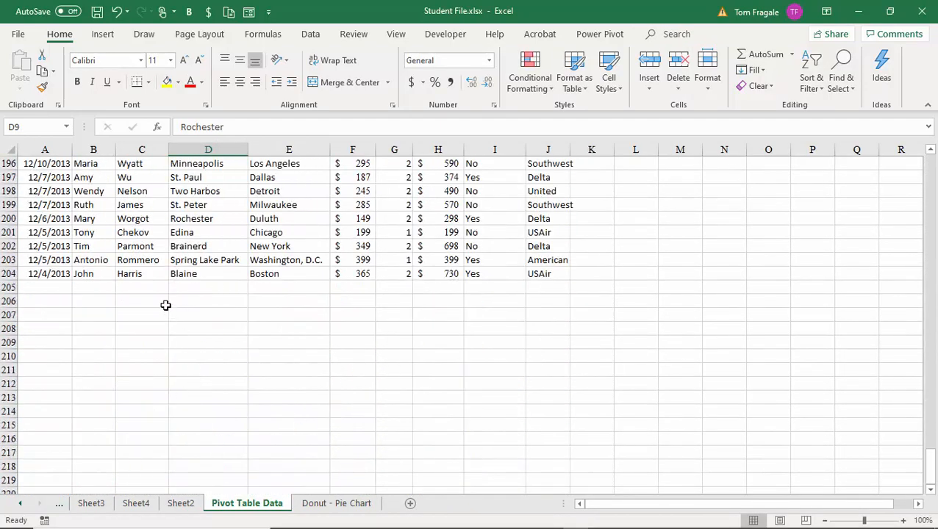
left_click(64, 285)
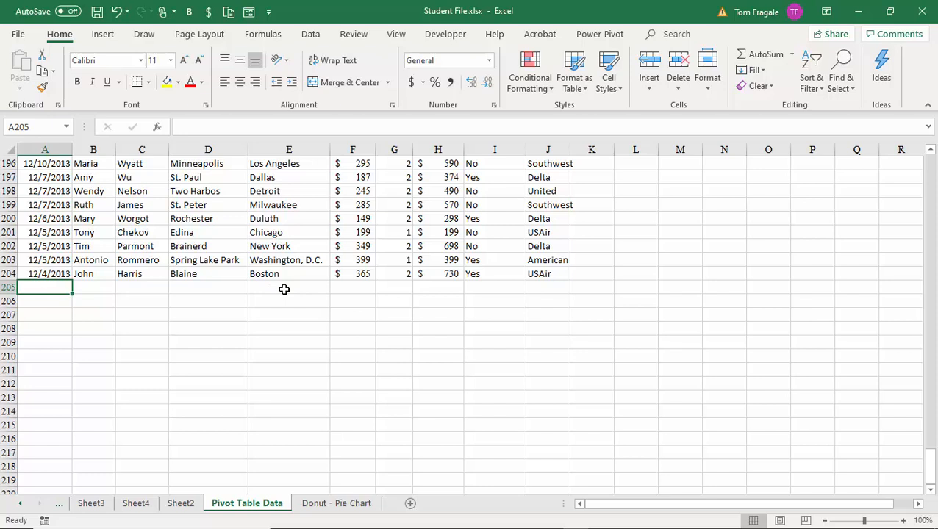
key("ctrl+semicolon")
key("Tab")
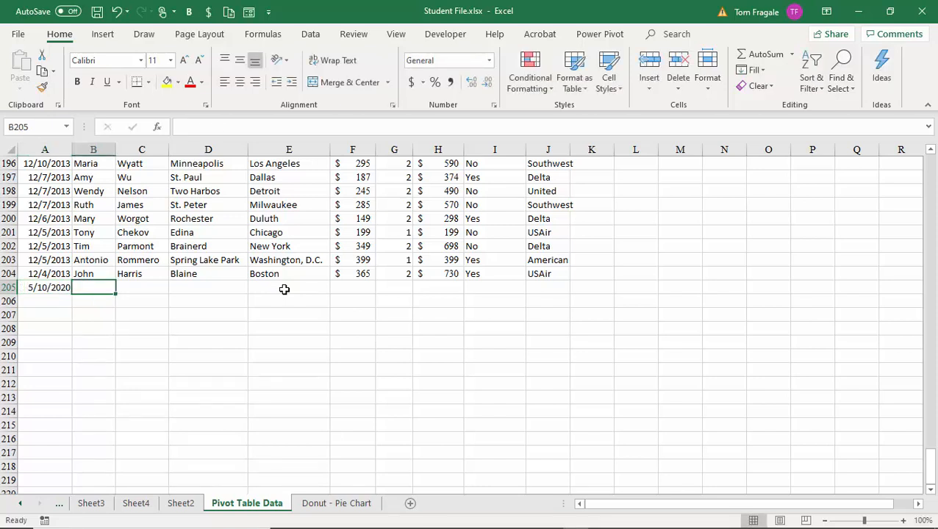
key("Tab")
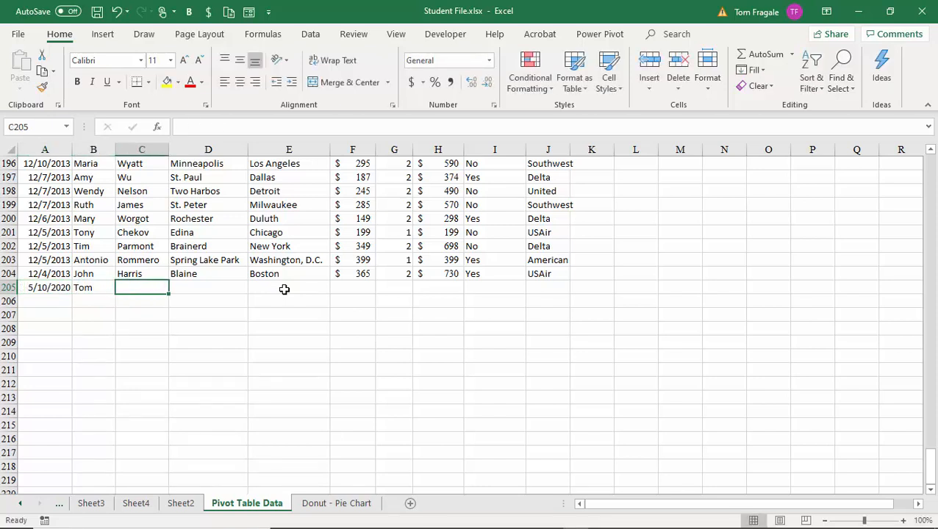
key("Tab")
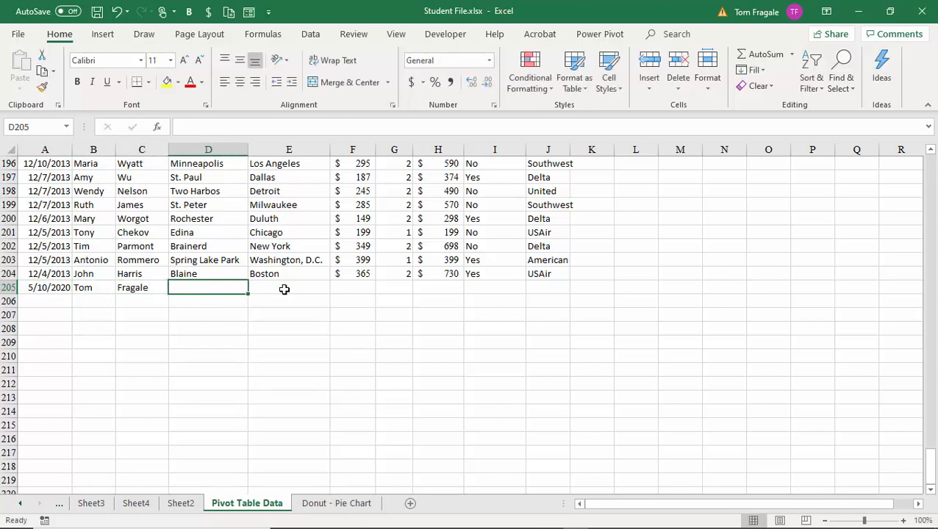
type("PHL")
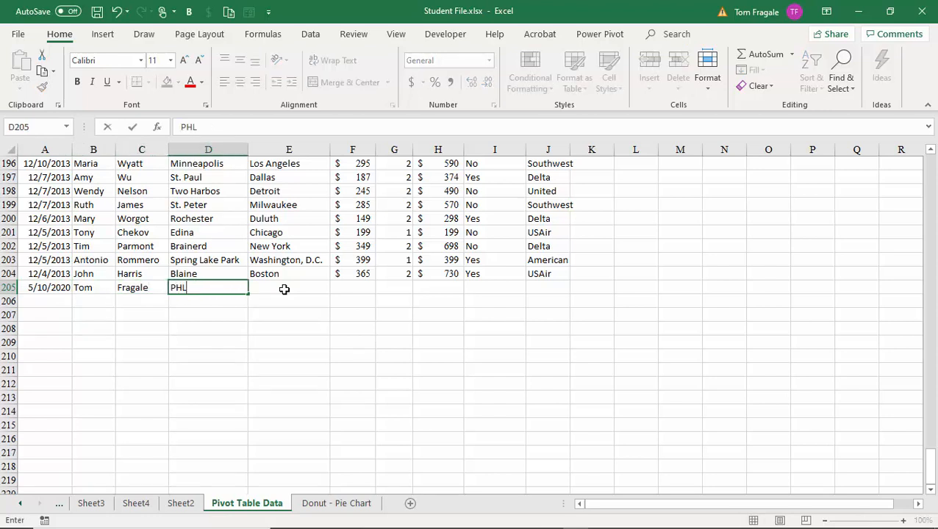
key("Tab")
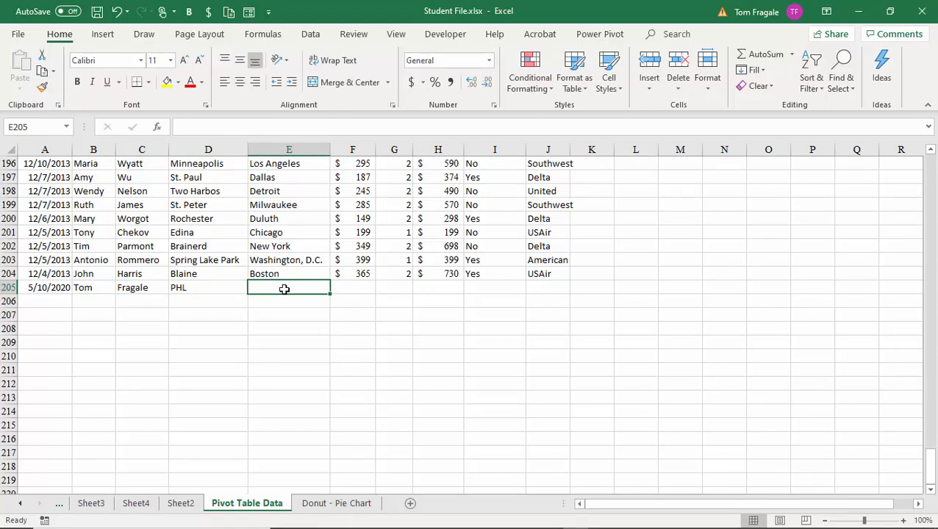
Step: Complete row 205 with destination Hawaii, amount 999, 2 tickets, commission Yes, airline American
type("Hawaii")
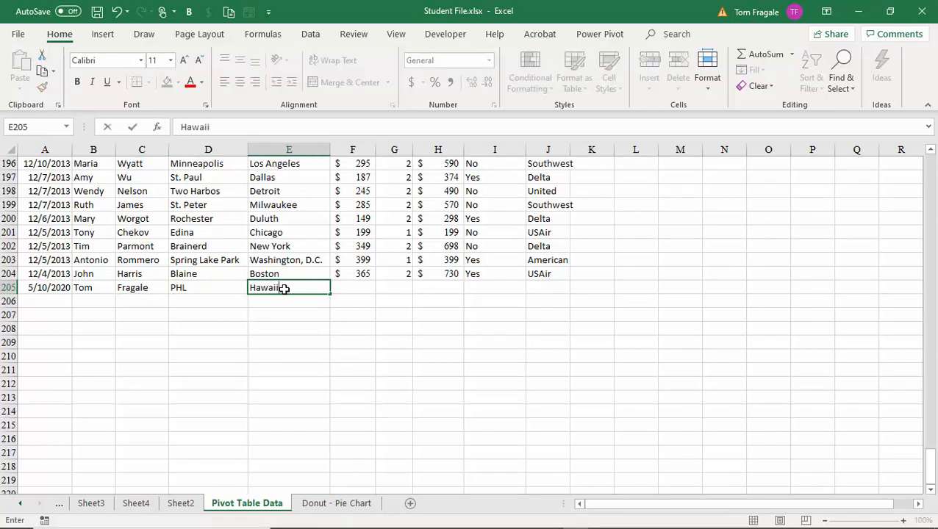
key("Tab")
type("99")
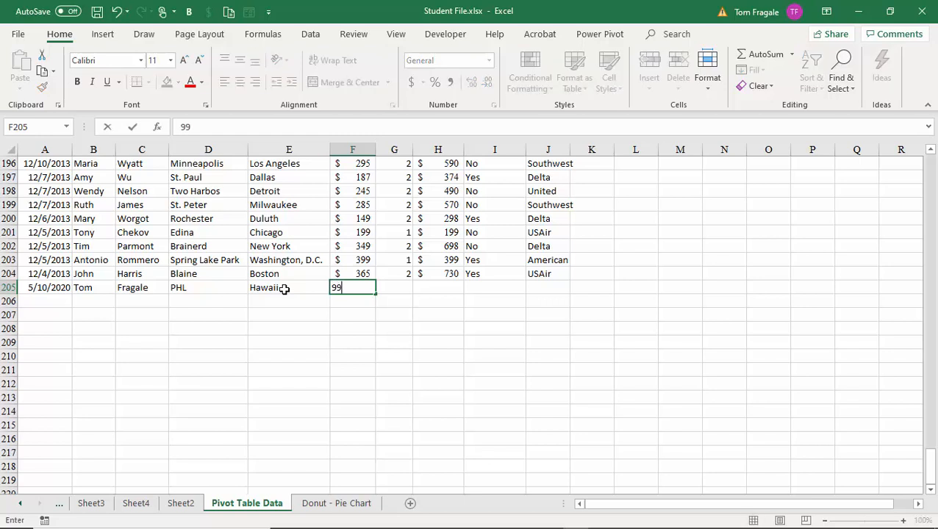
type("9")
key("Tab")
type("2")
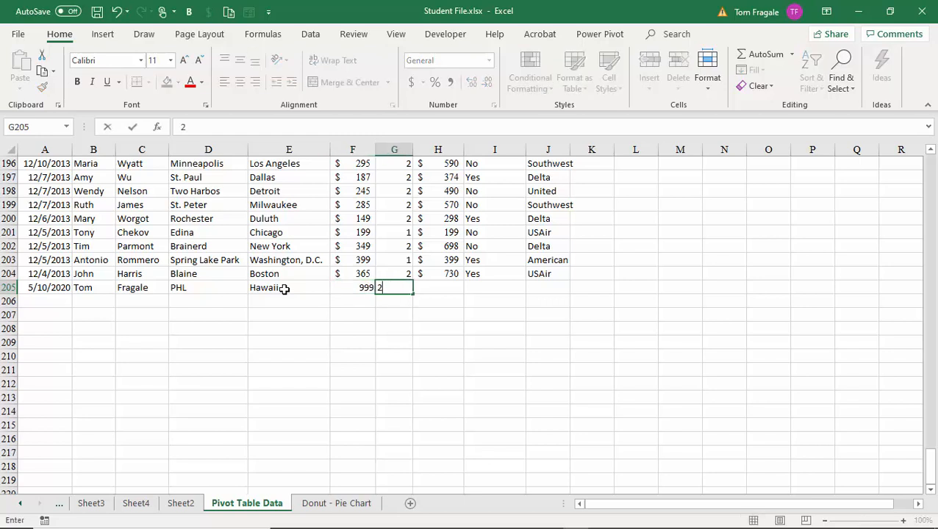
key("Tab")
key("Tab")
type("Yes")
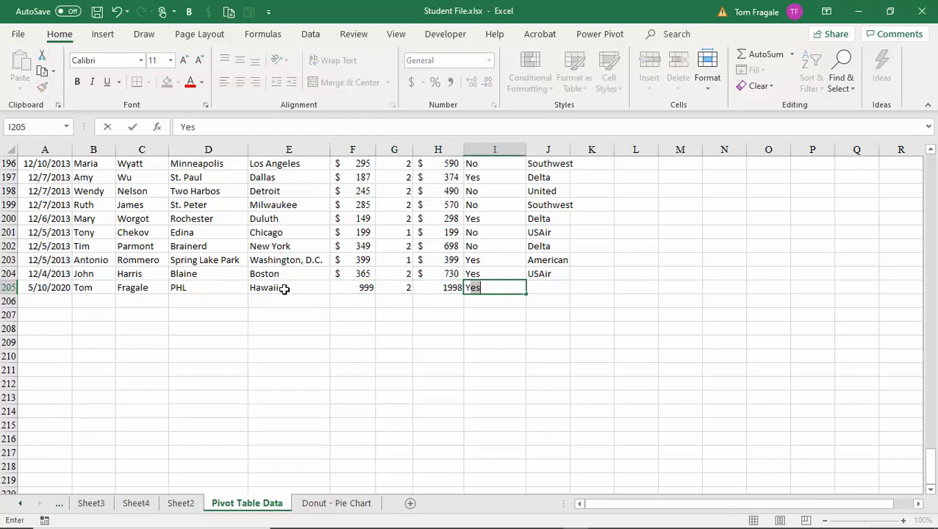
key("Tab")
type("American")
key("Tab")
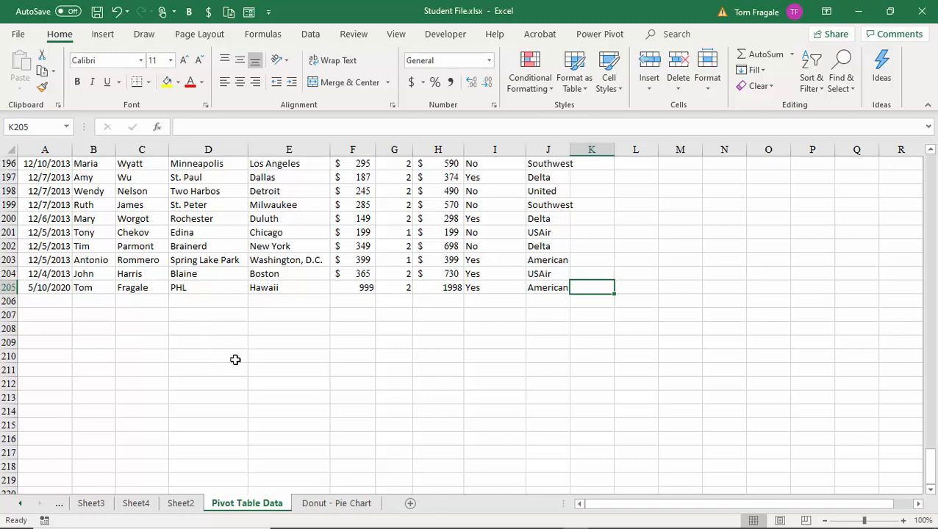
Step: Change the Sheet2 pivot's data source to end at $J$205, adding the 2020 column
left_click(182, 505)
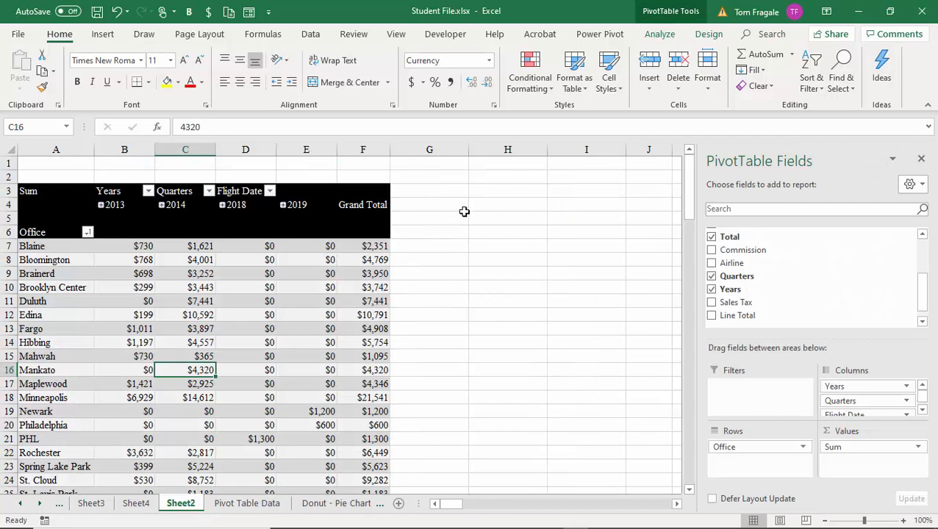
left_click(660, 32)
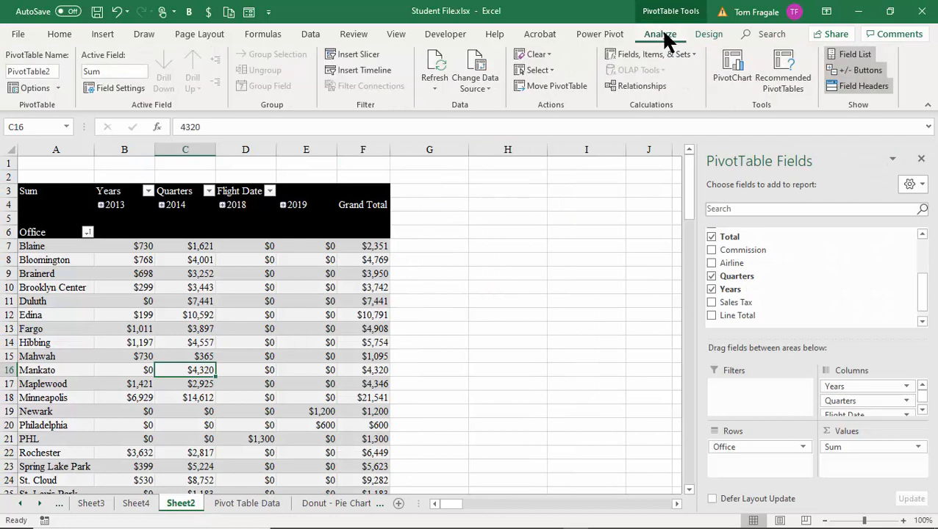
left_click(474, 64)
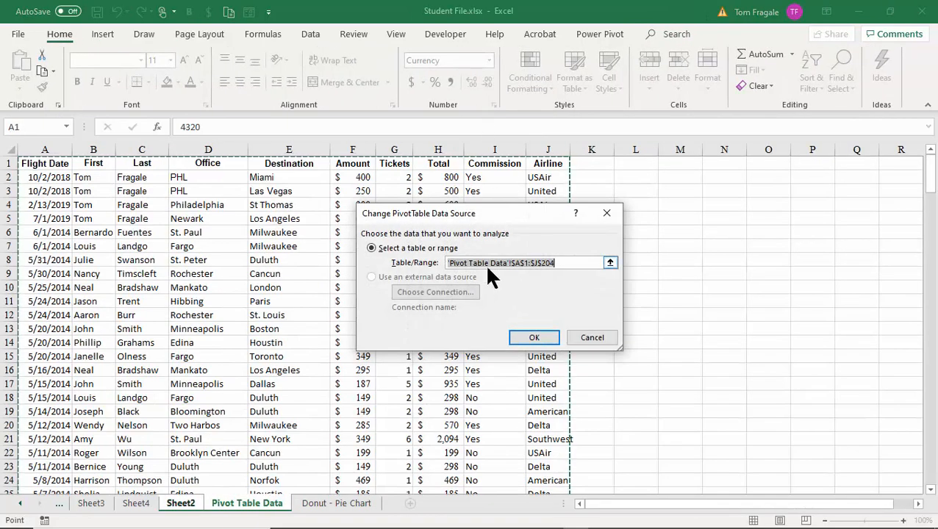
left_click(578, 265)
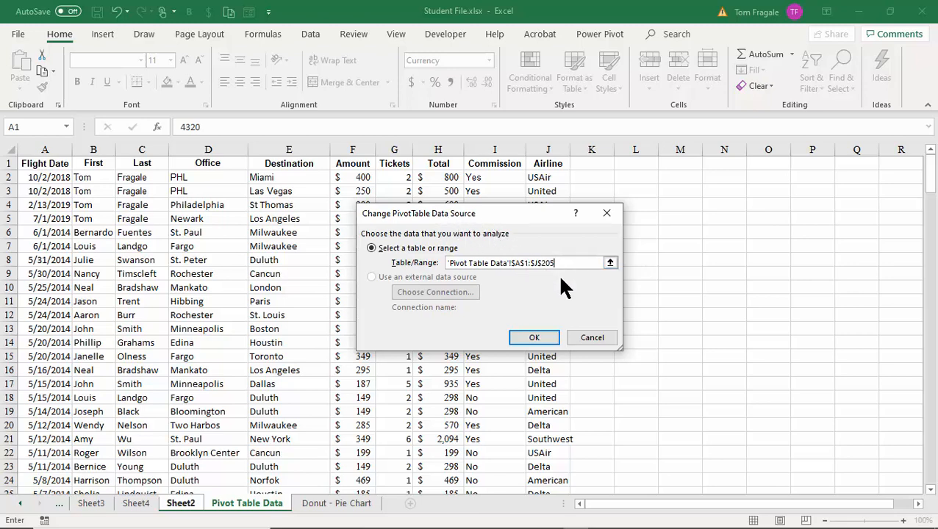
left_click(536, 340)
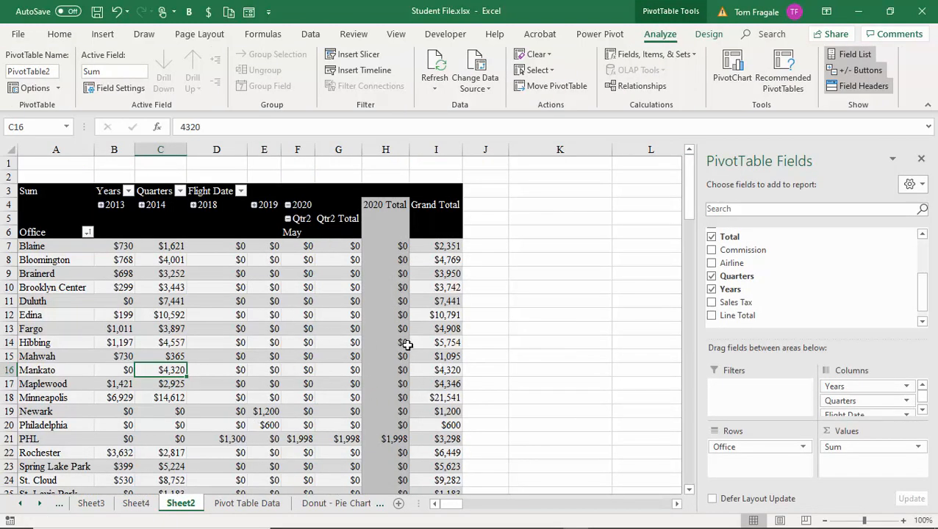
Step: Drag Airline into the Filters area so an Airline (All) filter sits above the pivot
mouse_move(690, 196)
left_mouse_down()
mouse_move(688, 216)
mouse_move(694, 199)
left_mouse_up()
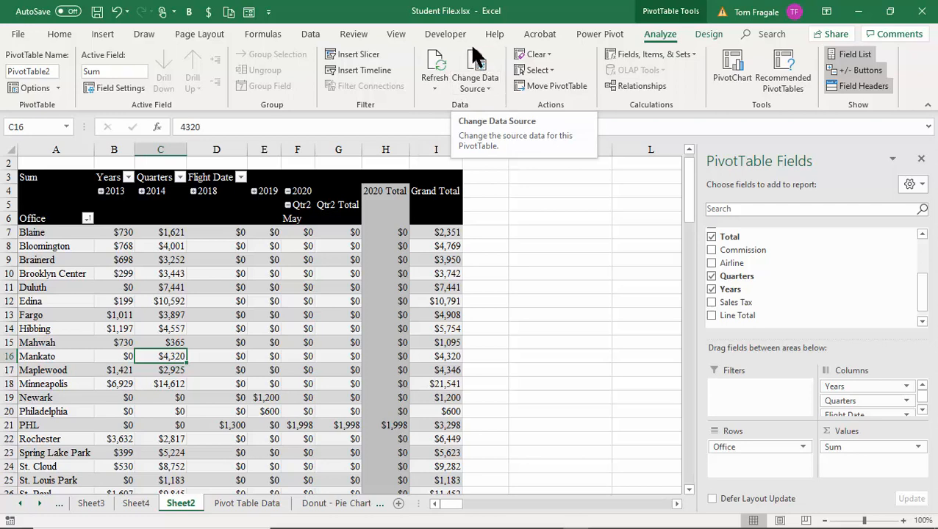
left_click(351, 356)
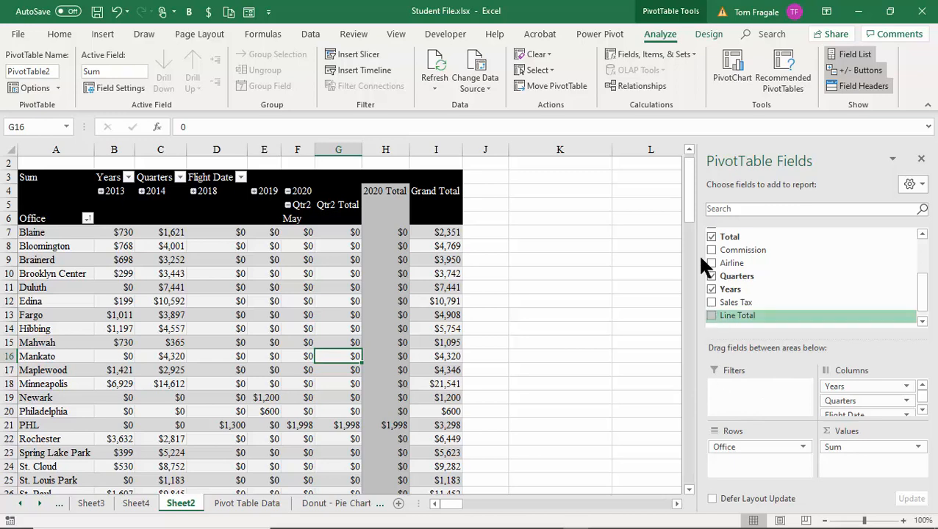
left_click_drag(688, 207, 690, 180)
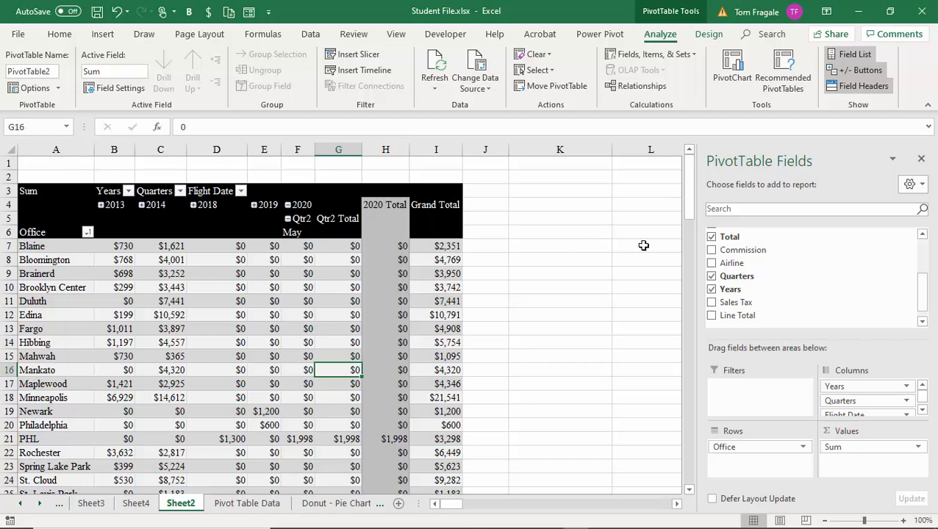
left_click_drag(737, 269, 764, 402)
left_click(40, 166)
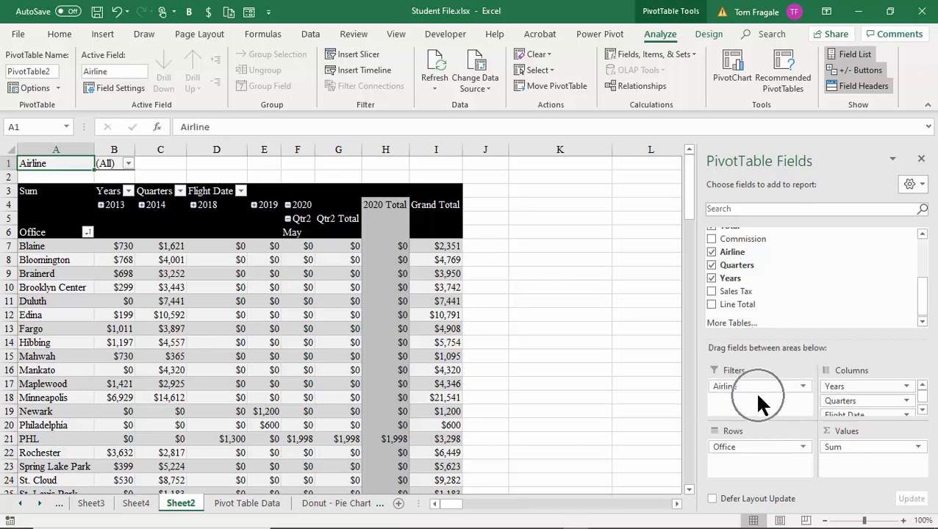
left_click(236, 357)
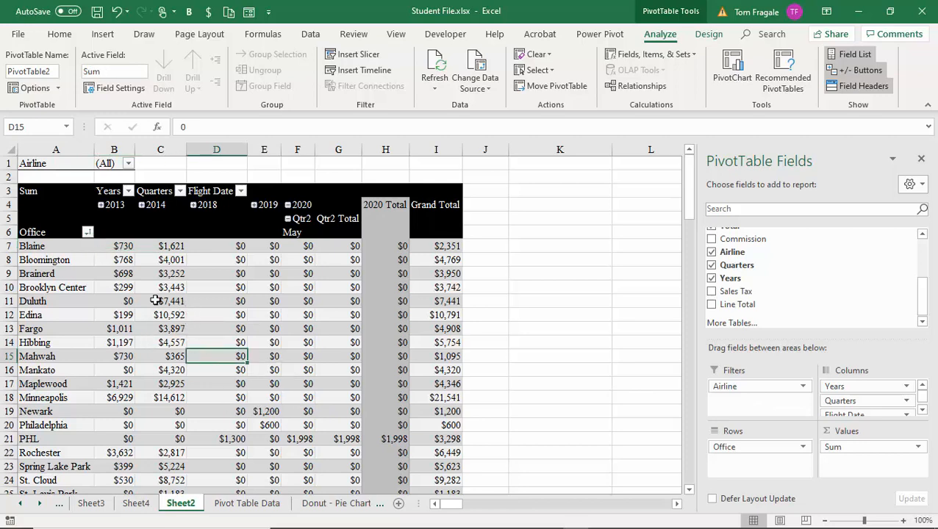
Step: Filter the pivot table by Airline to American, then to American and USAir
left_click(128, 164)
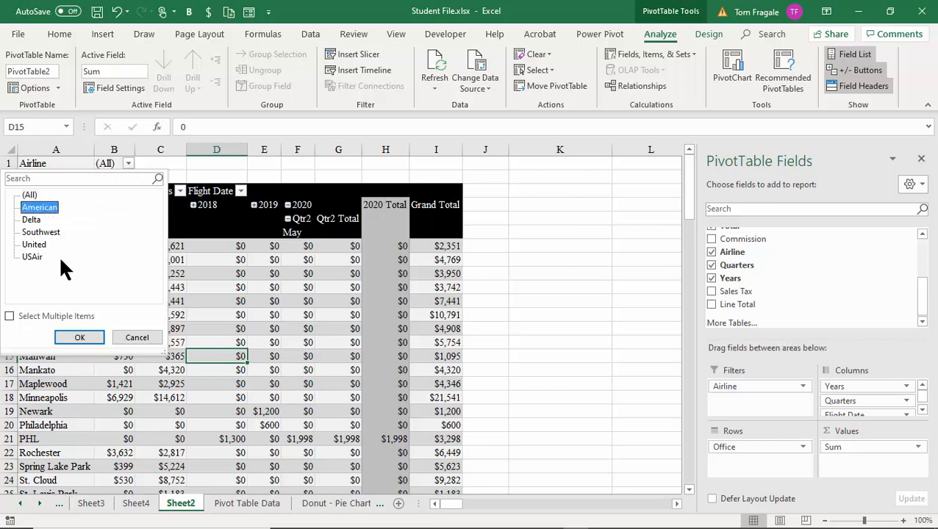
left_click(74, 338)
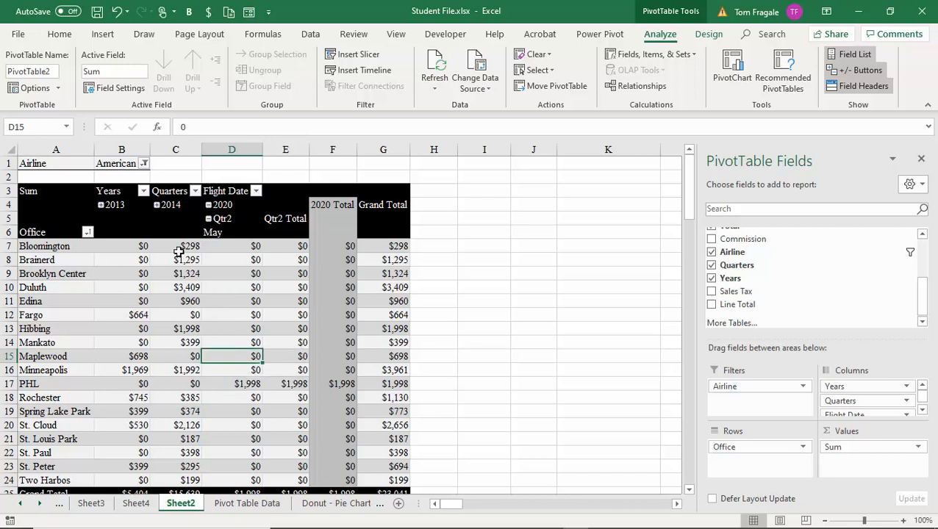
left_click(144, 163)
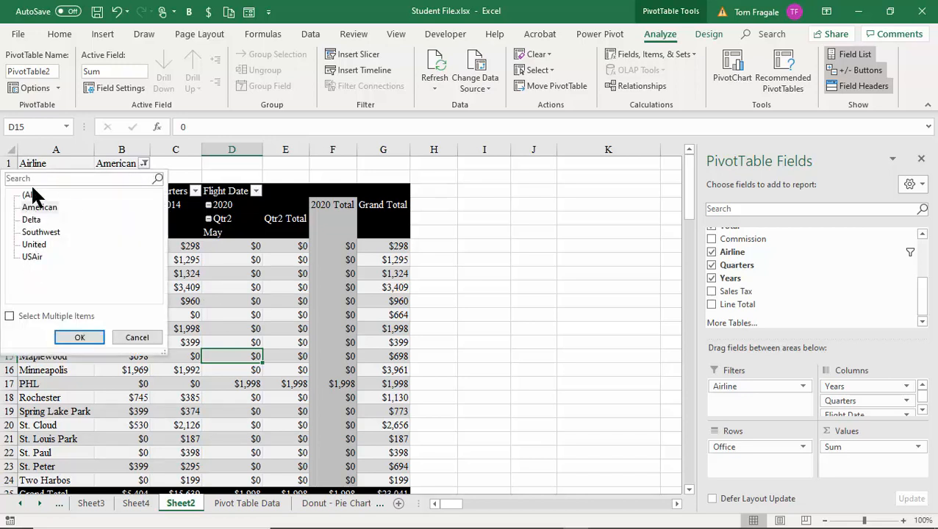
left_click(10, 316)
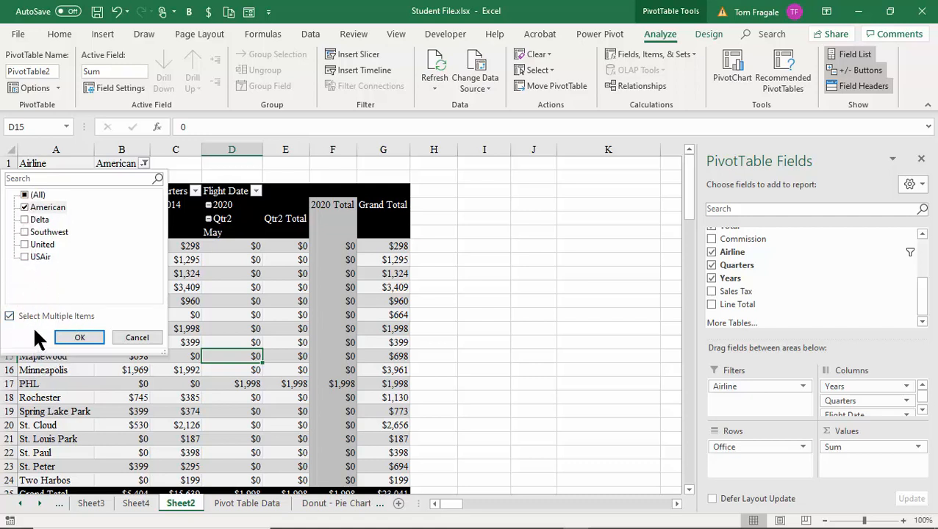
left_click(23, 256)
left_click(79, 337)
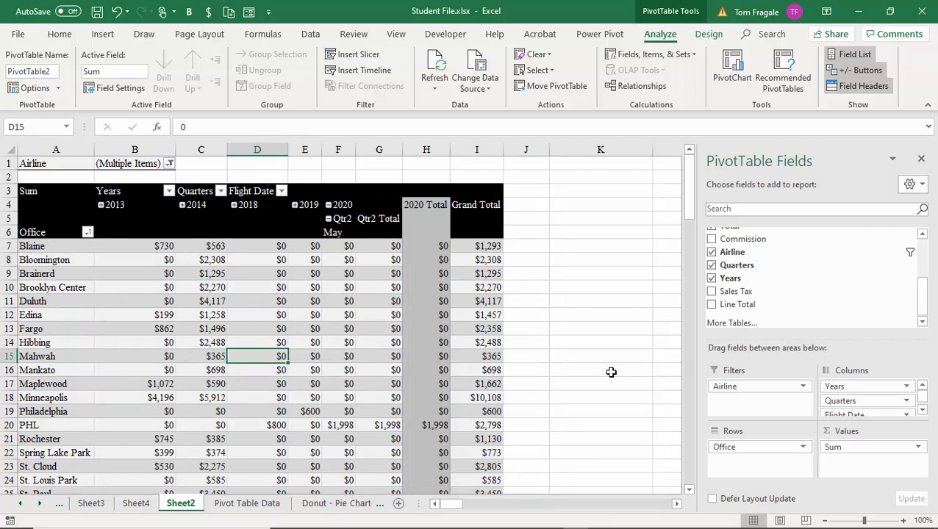
Step: Reset the Airline filter to (All) so every airline is included
left_click(169, 164)
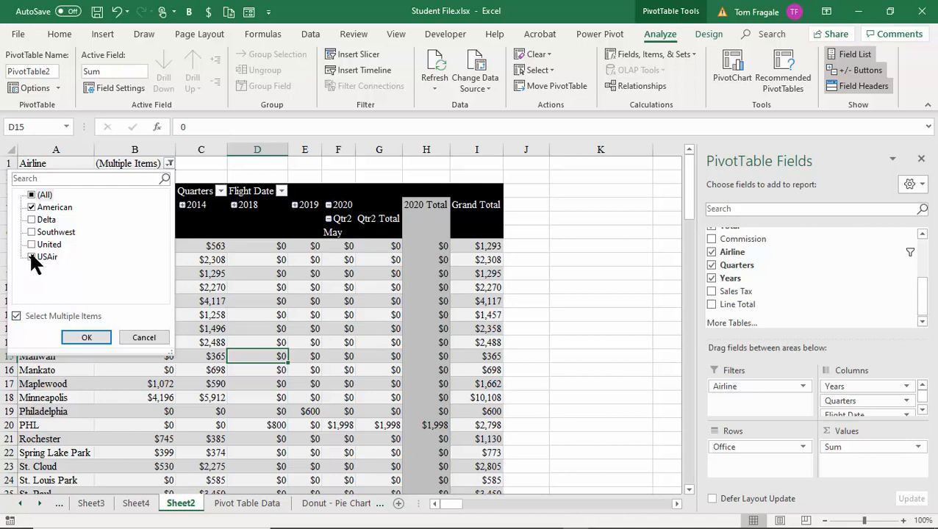
left_click(32, 196)
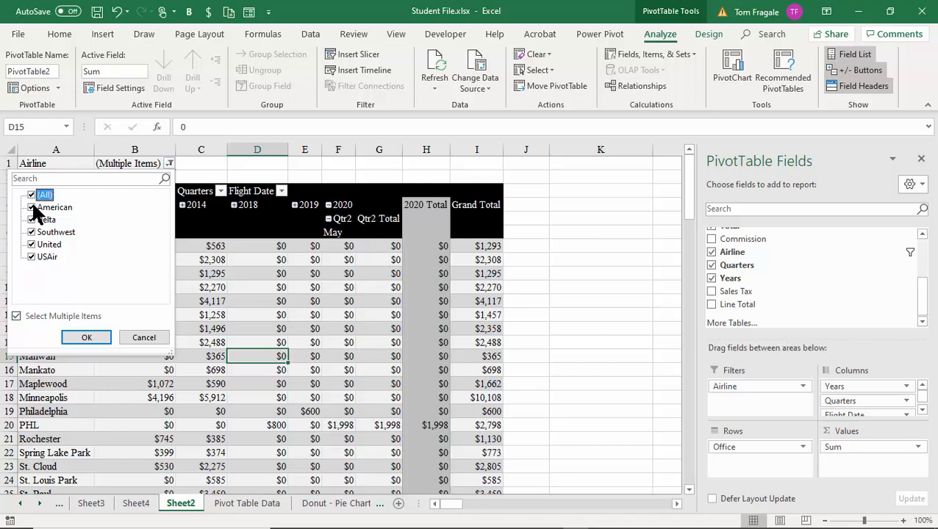
left_click(81, 338)
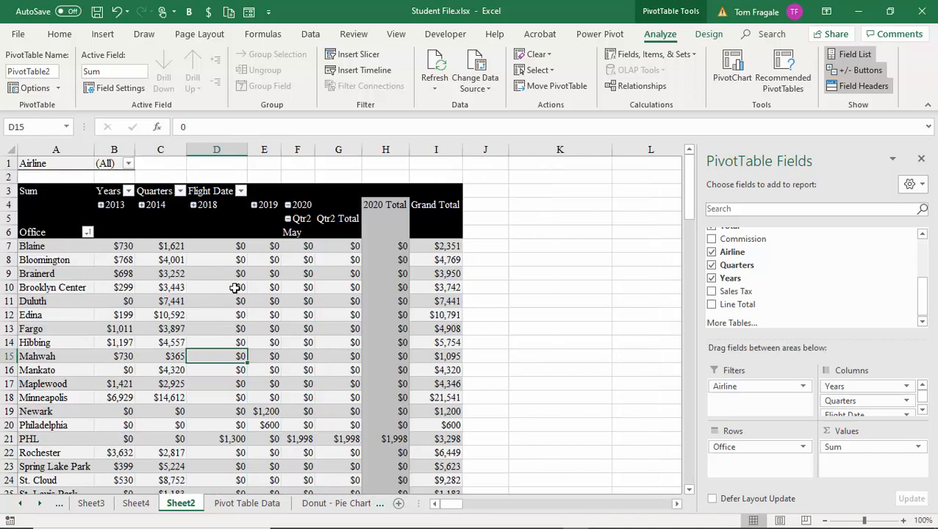
left_click(243, 300)
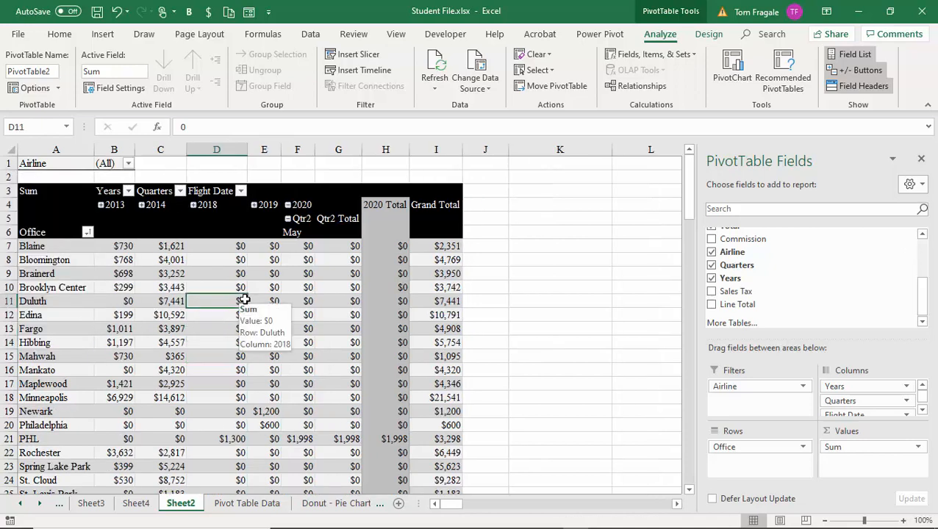
key("ctrl")
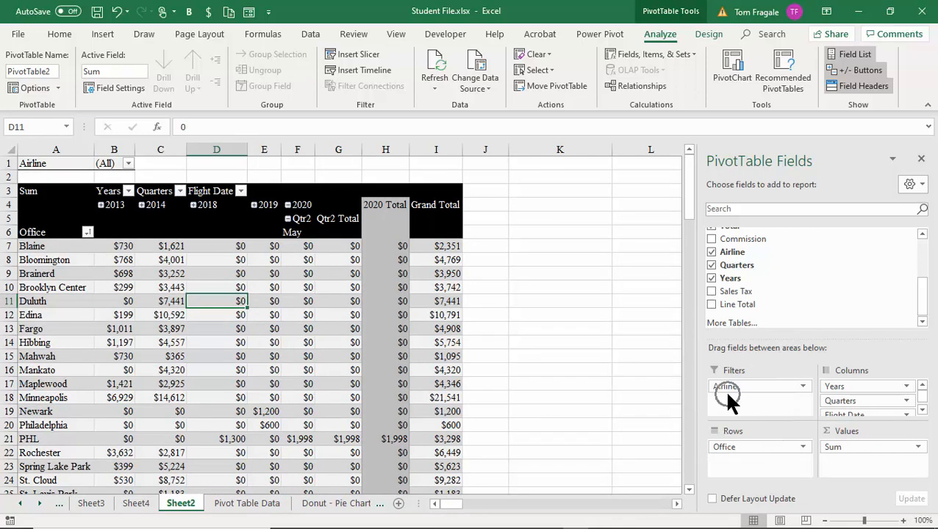
key("ctrl")
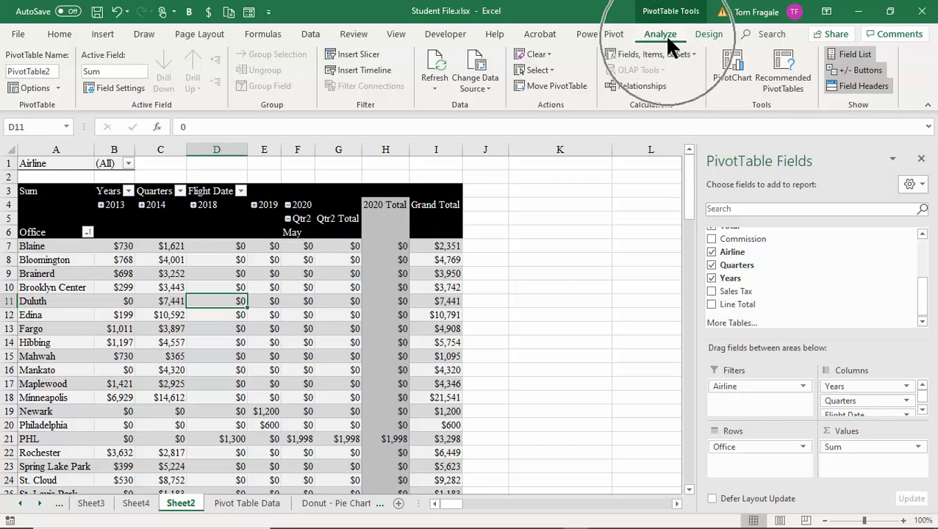
Step: Use Show Report Filter Pages on Airline to create one sheet per airline
left_click(59, 84)
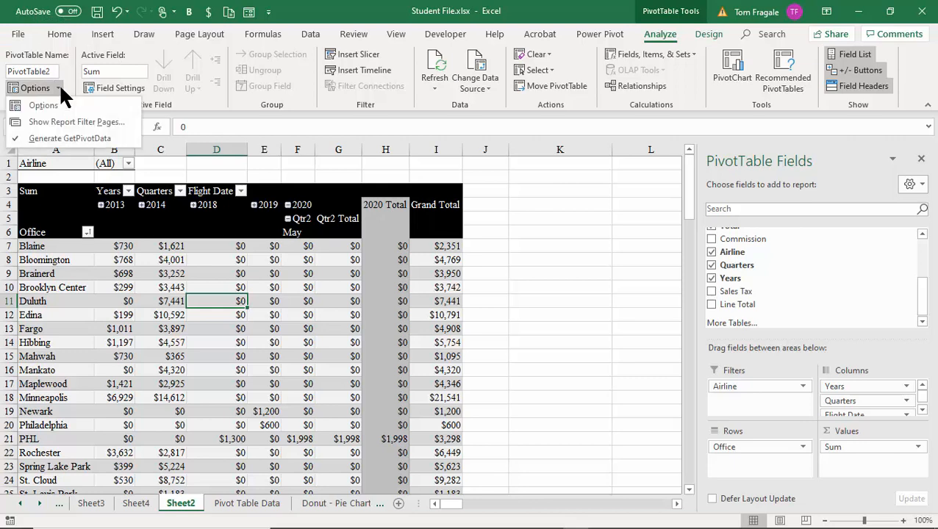
left_click(65, 125)
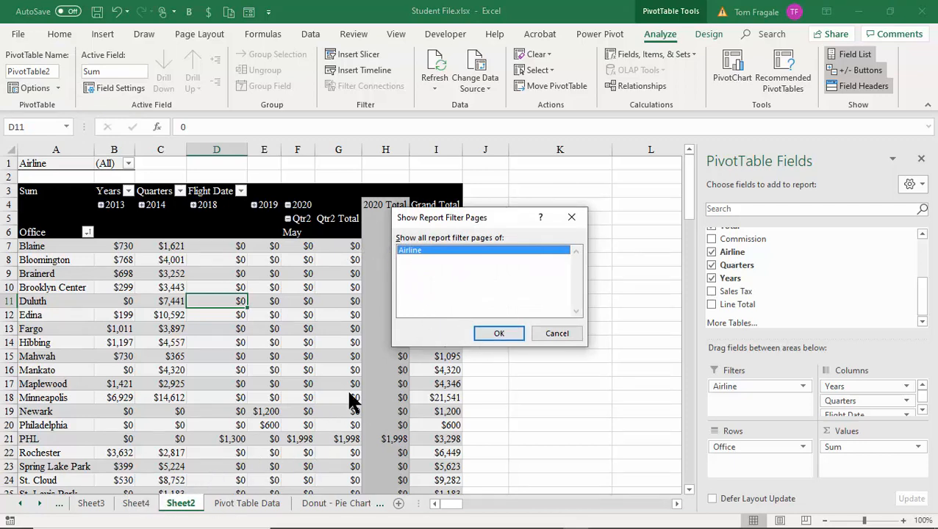
left_click(488, 335)
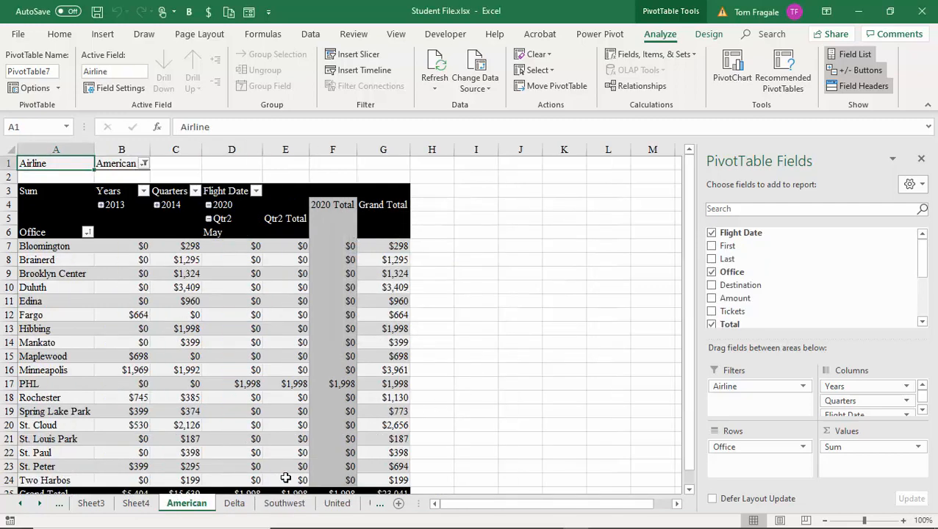
Step: Browse the Delta, Southwest, United and USAir sheets, then return to Sheet2
left_click(236, 506)
left_click(283, 506)
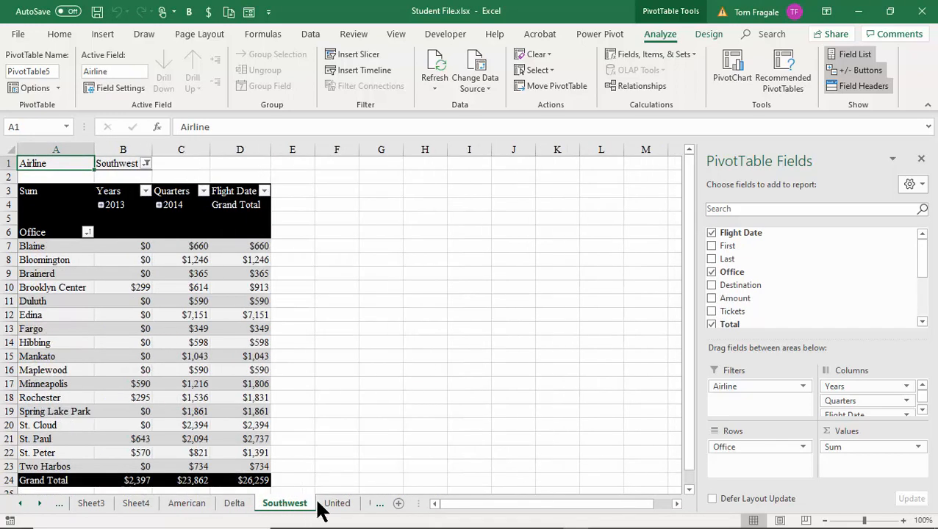
left_click(329, 508)
left_click(39, 504)
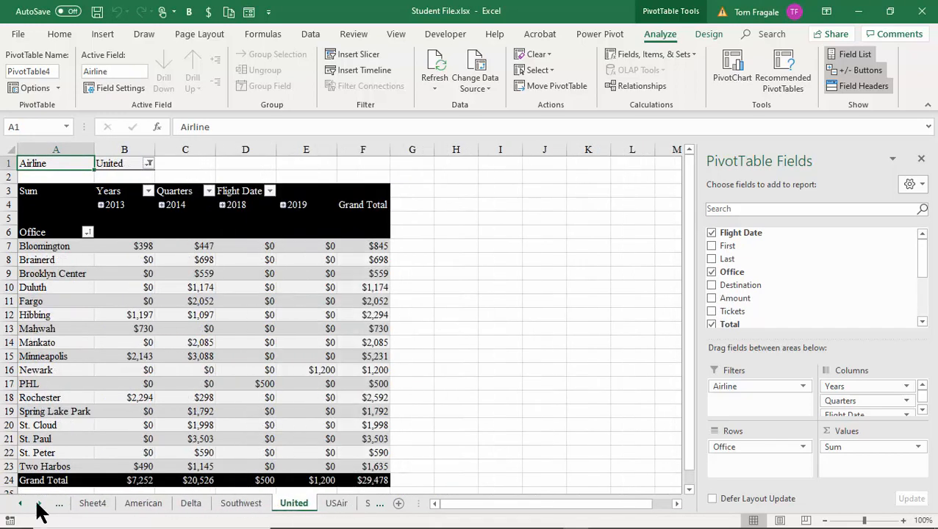
left_click(39, 504)
left_click(298, 507)
left_click(333, 506)
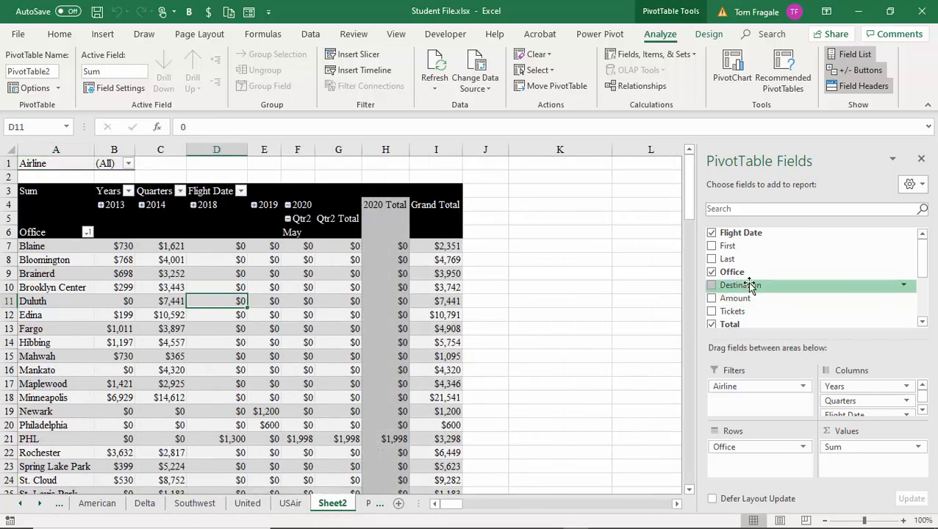
Step: Drag Destination into the Filters area beneath Airline as a second report filter
left_click_drag(749, 285, 753, 406)
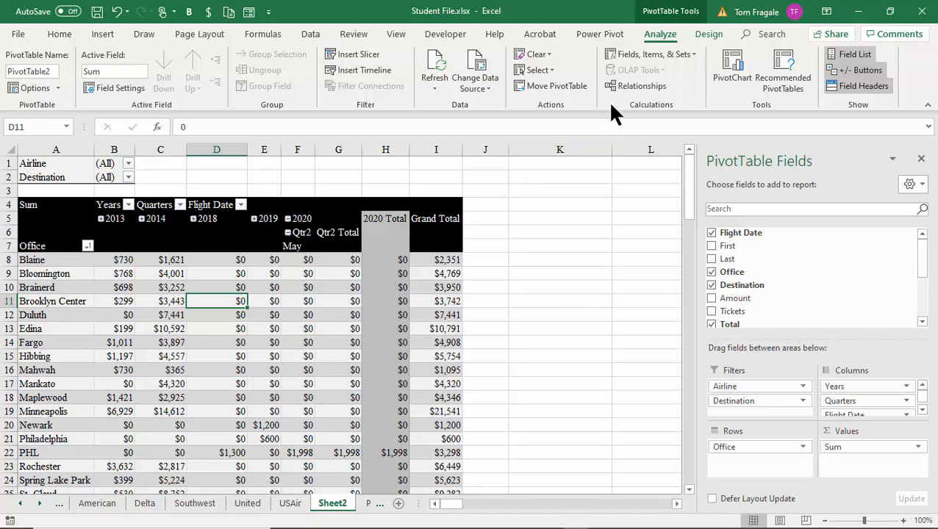
key("ctrl")
key("ctrl")
key("ctrl")
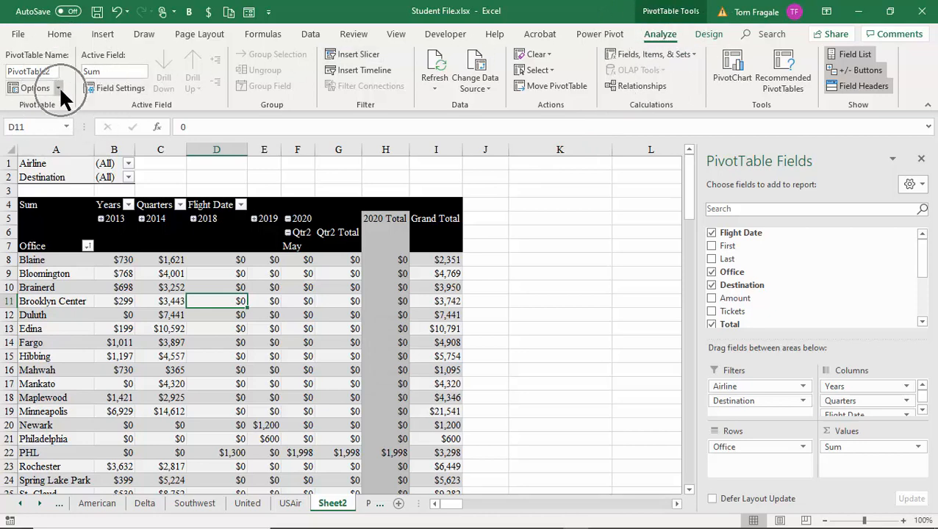
Step: Use Show Report Filter Pages on Destination to create one sheet per destination
left_click(60, 87)
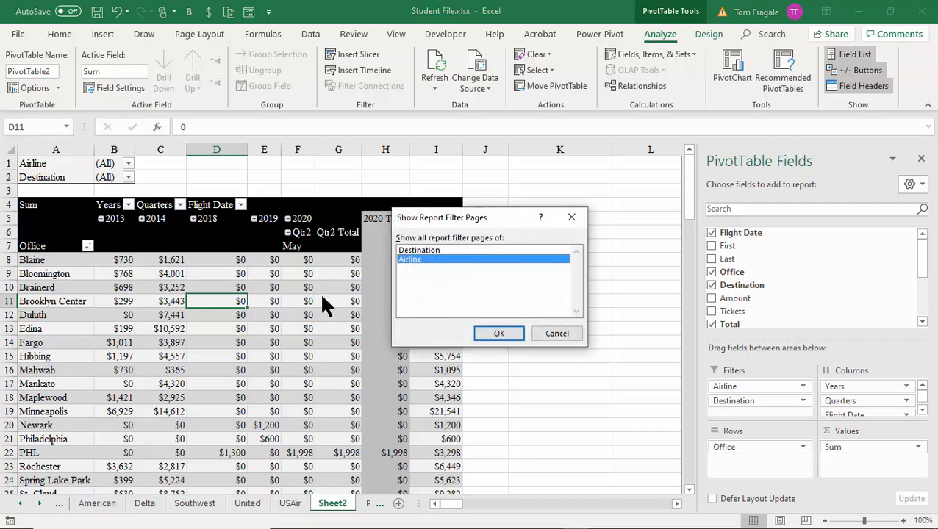
left_click(425, 250)
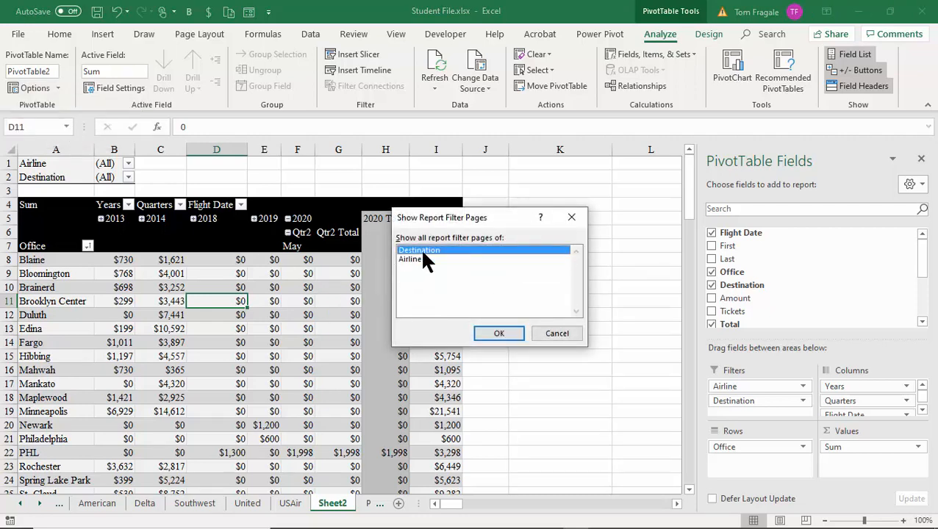
left_click(493, 337)
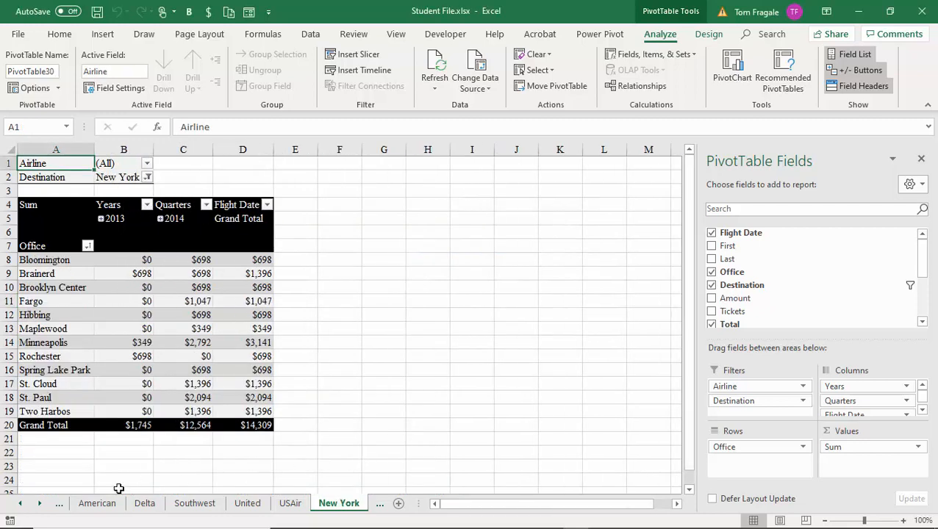
Step: Scroll the sheet tabs back and forth to review the new destination sheets
left_click(40, 504)
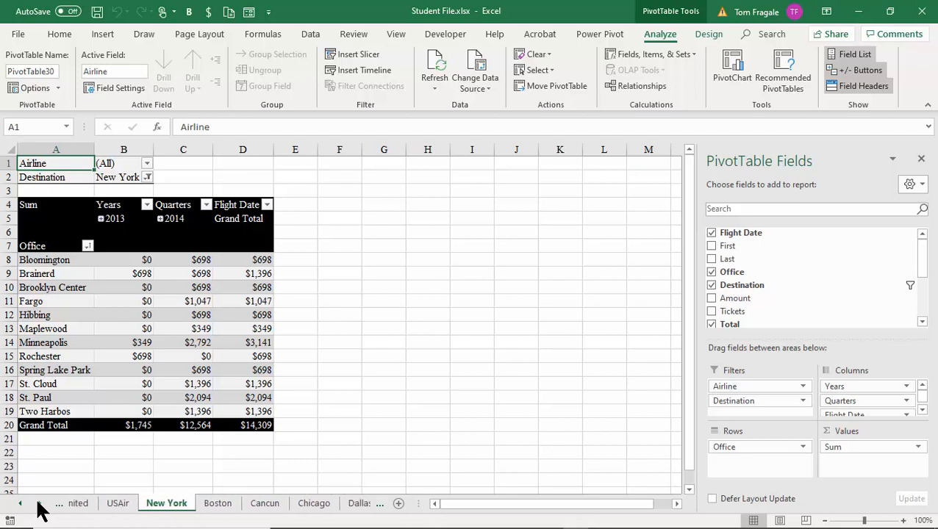
left_click(39, 503)
left_click(40, 504)
left_click(40, 504)
left_click(40, 503)
left_click(40, 503)
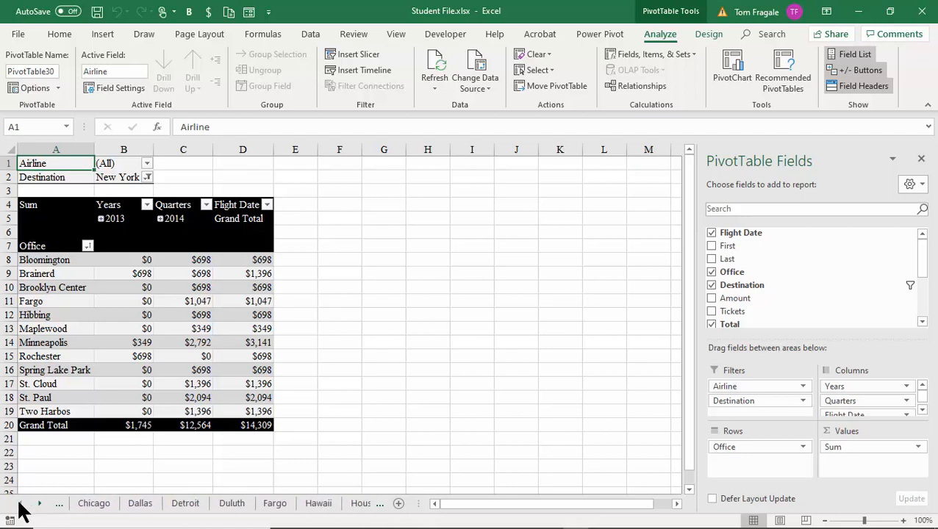
left_click(19, 503)
left_click(20, 503)
left_click(19, 503)
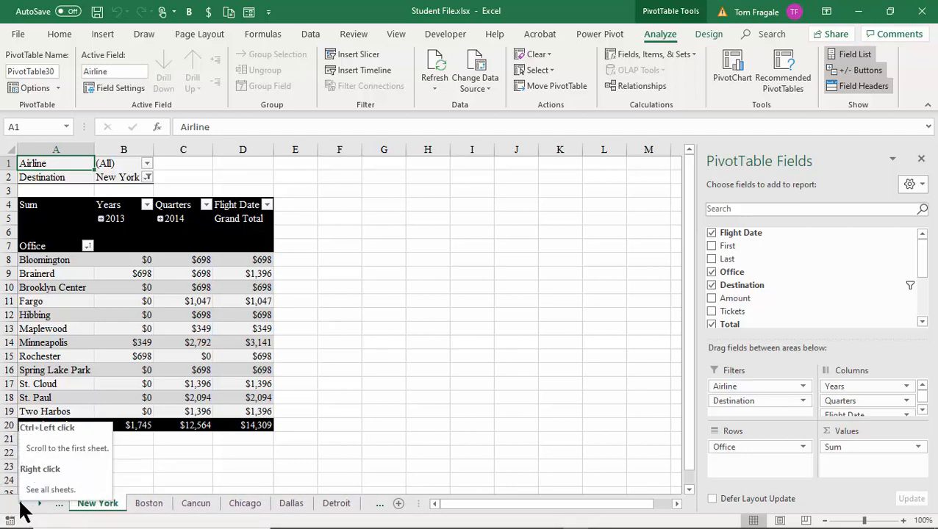
left_click(39, 503)
left_click(39, 504)
left_click(40, 504)
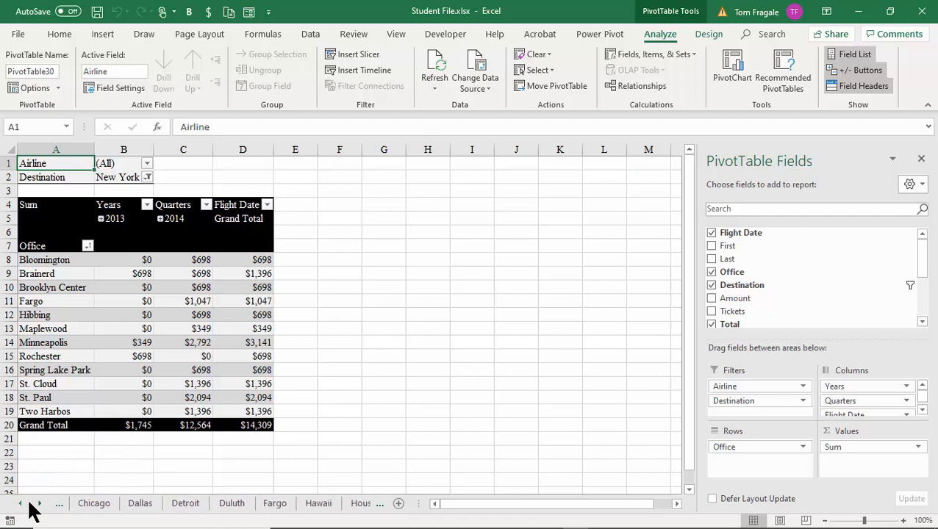
left_click(20, 503)
left_click(19, 503)
left_click(19, 503)
left_click(20, 502)
left_click(19, 502)
left_click(19, 503)
left_click(19, 503)
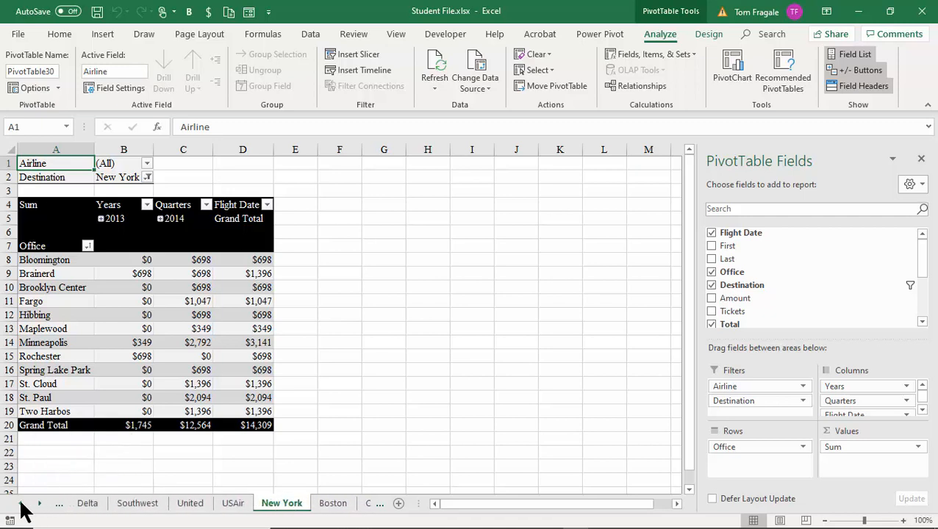
left_click(19, 503)
left_click(19, 502)
left_click(19, 503)
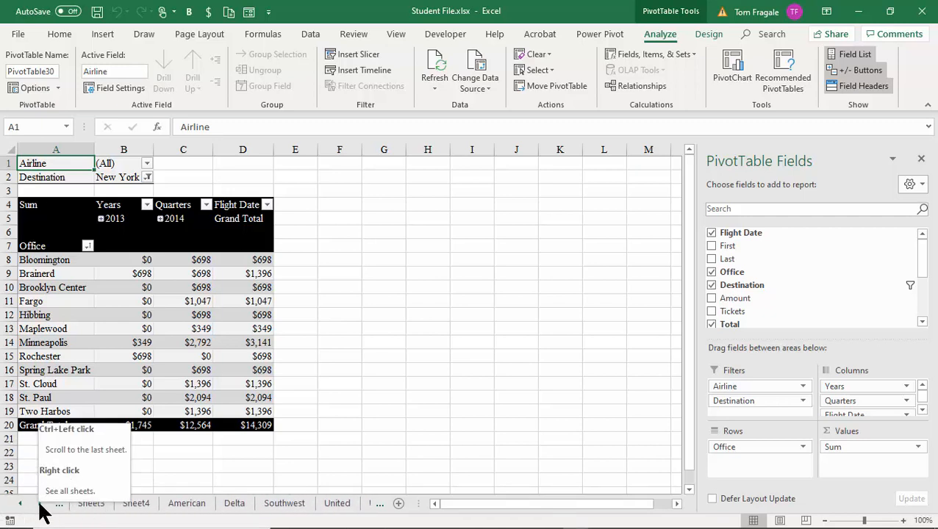
Step: Pick Sheet2 from the Activate sheet list to leave the New York sheet
right_click(39, 508)
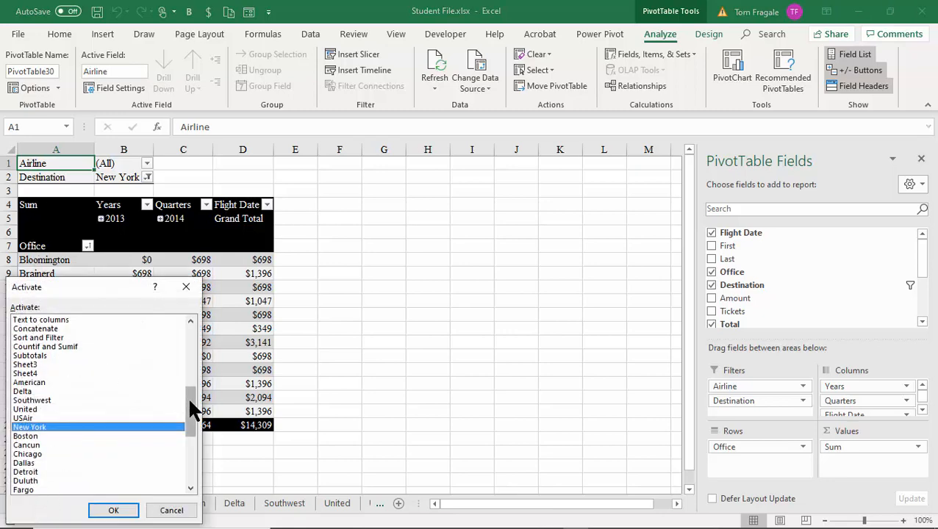
left_click_drag(193, 408, 186, 431)
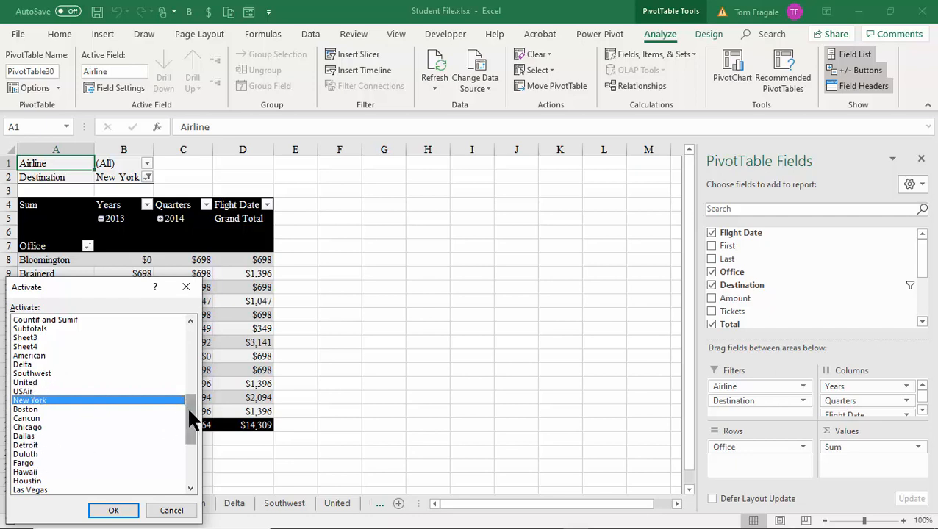
left_click_drag(190, 418, 195, 465)
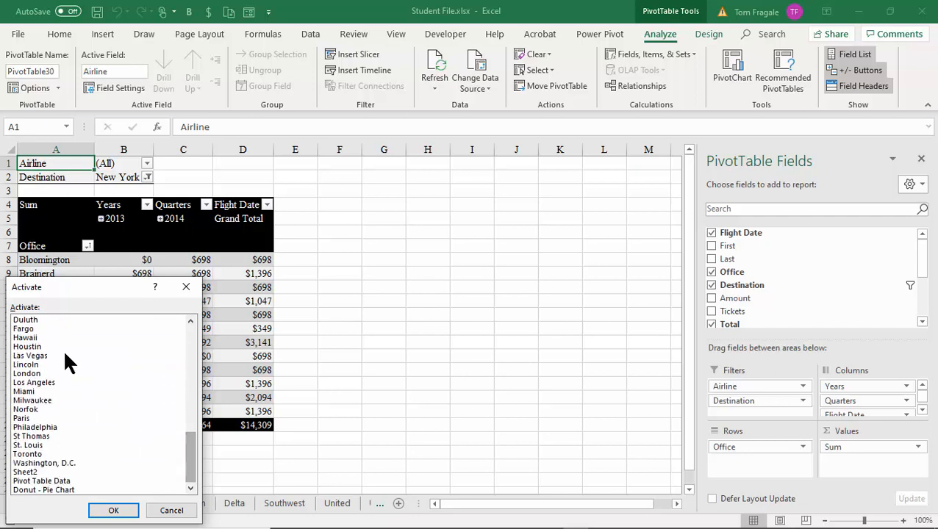
left_click(114, 512)
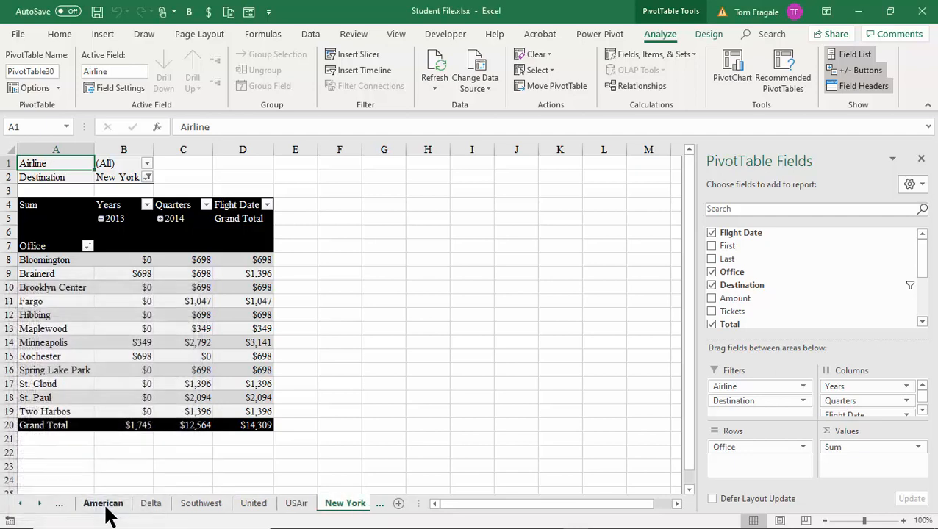
right_click(39, 513)
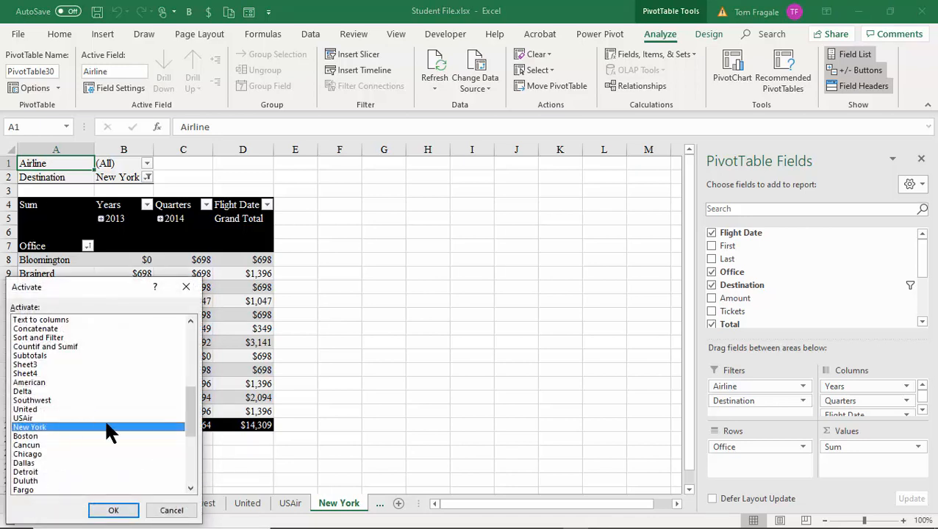
left_click_drag(190, 413, 186, 468)
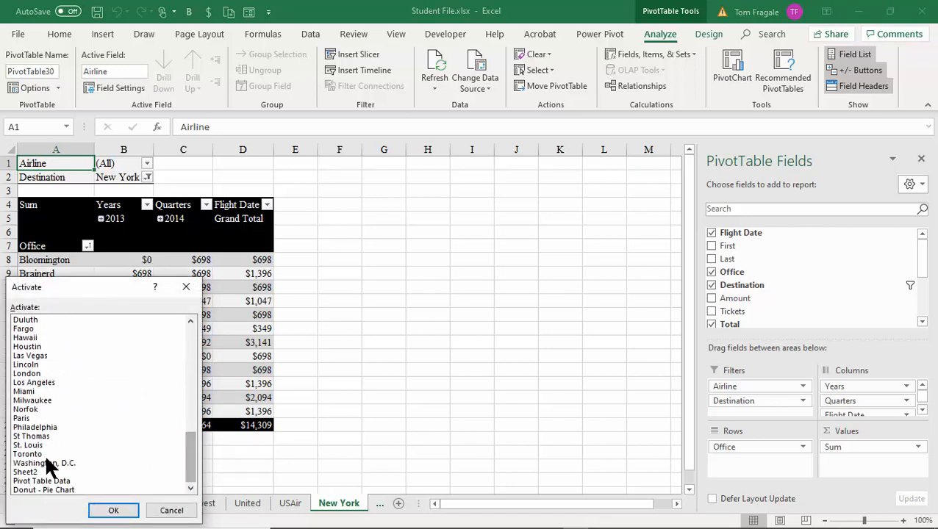
left_click(31, 472)
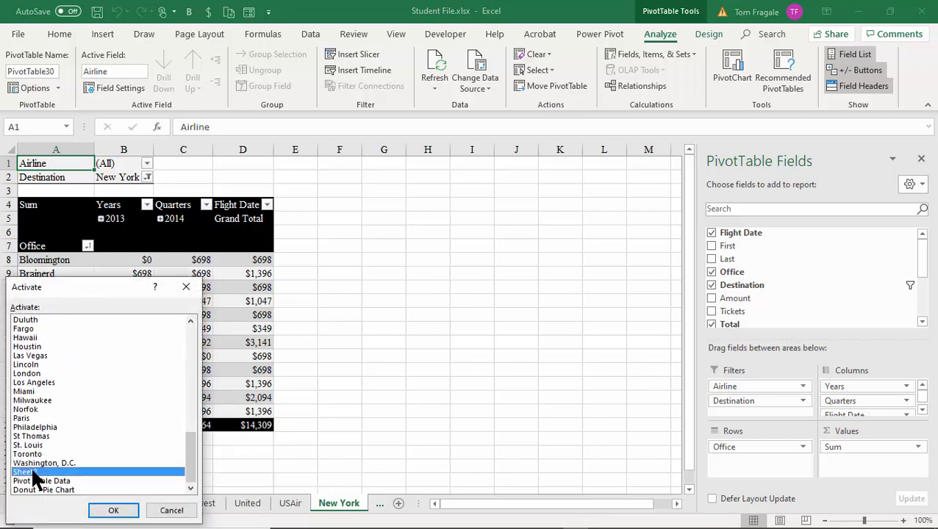
left_click(124, 514)
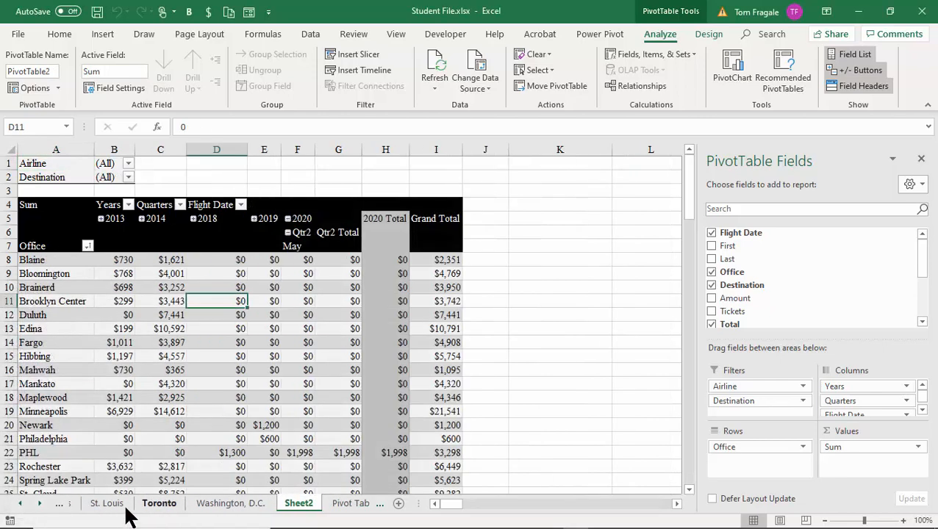